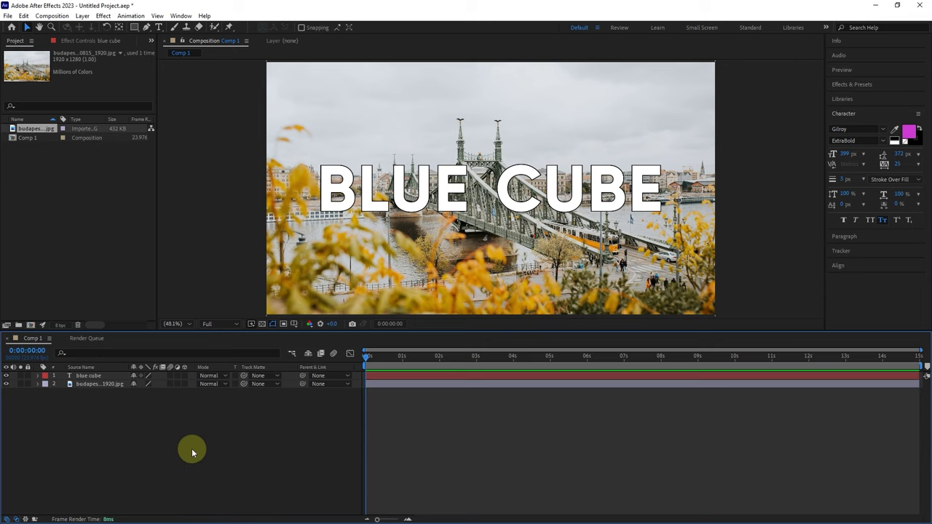
- Make the text and photo layers 3D, then open New Camera settings from the right-click menu and cancel
click(184, 376)
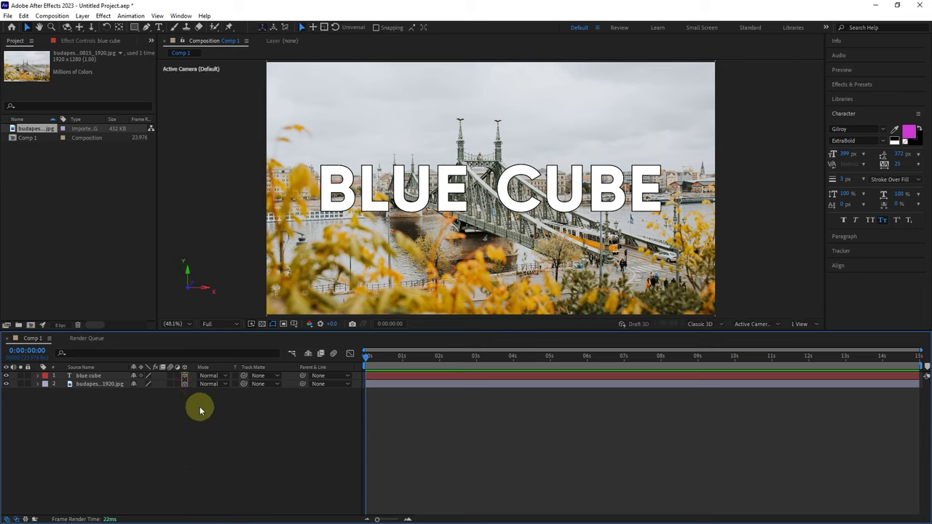
click(184, 383)
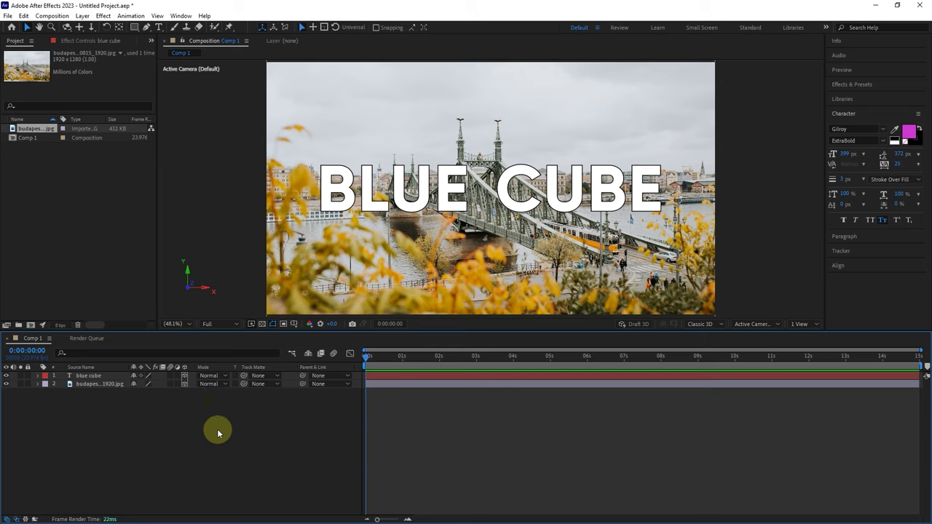
right_click(220, 413)
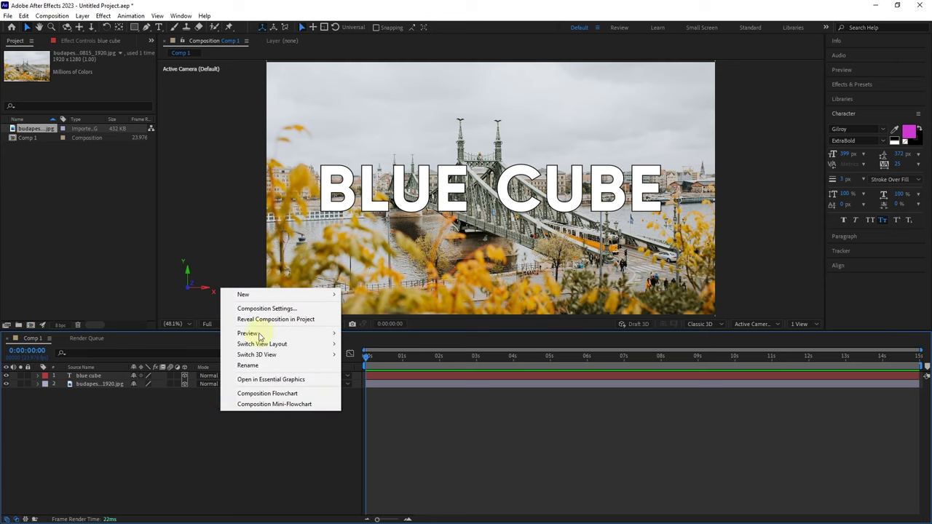
mouse_move(287, 295)
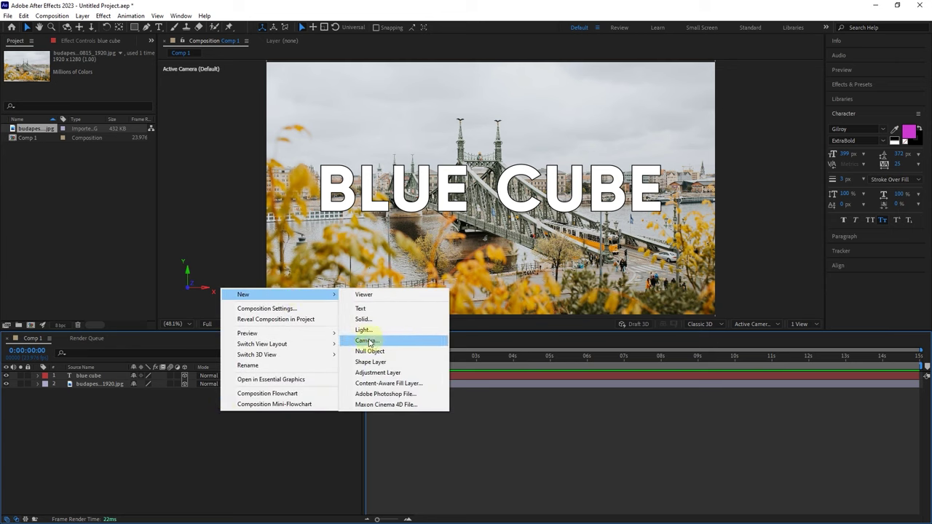
click(367, 341)
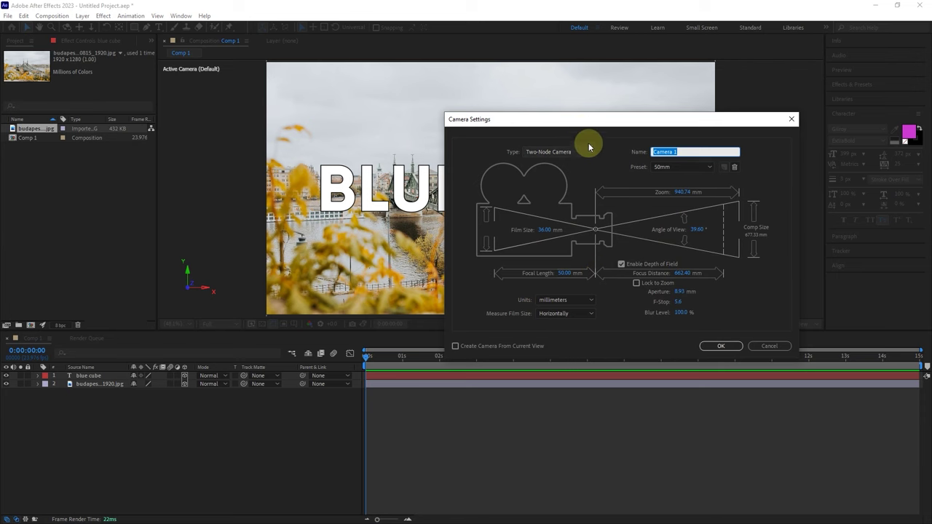
drag(500, 119, 317, 97)
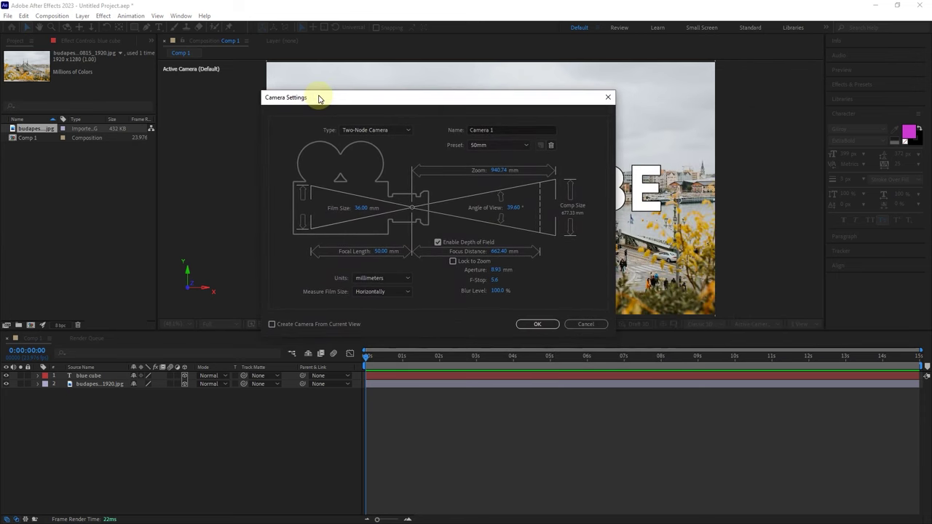
click(584, 323)
- Reopen camera settings with Ctrl+Alt+Shift+C and cancel, then browse Layer > New
key(ctrl+alt+shift+c)
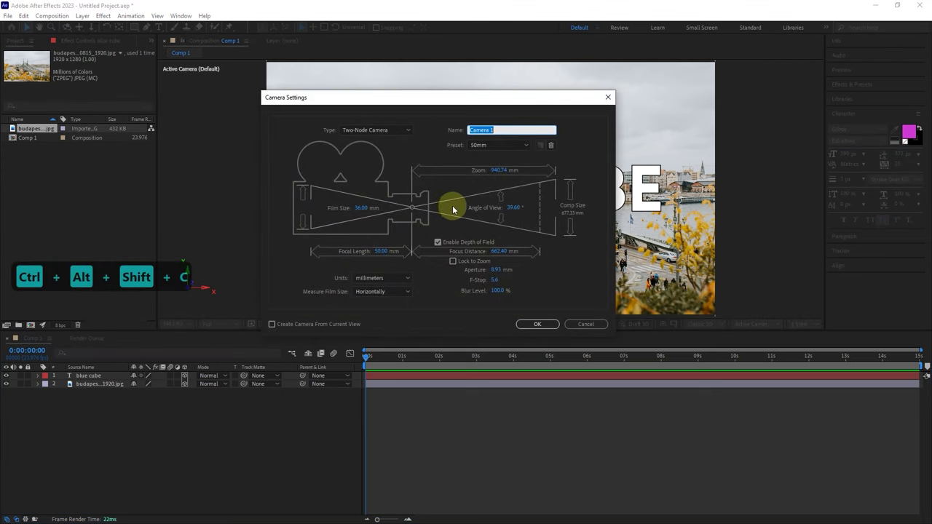
click(597, 323)
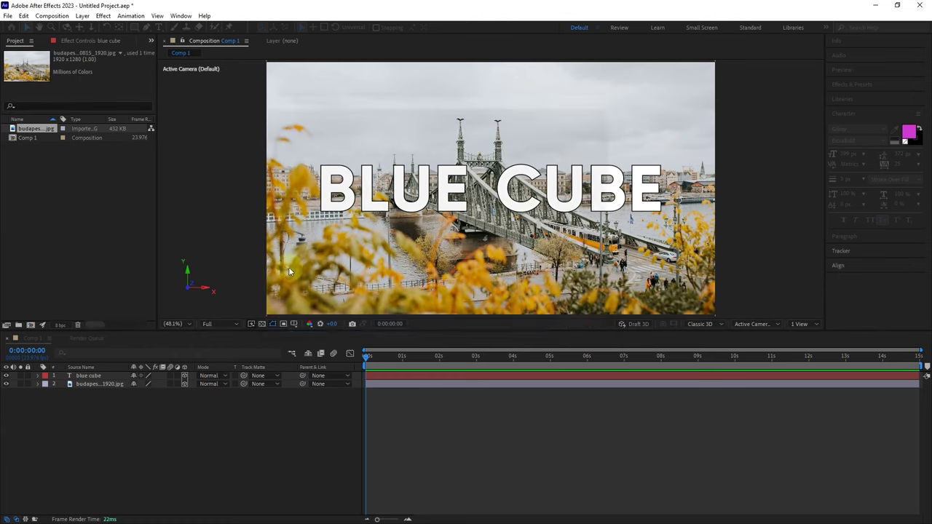
click(82, 15)
mouse_move(103, 28)
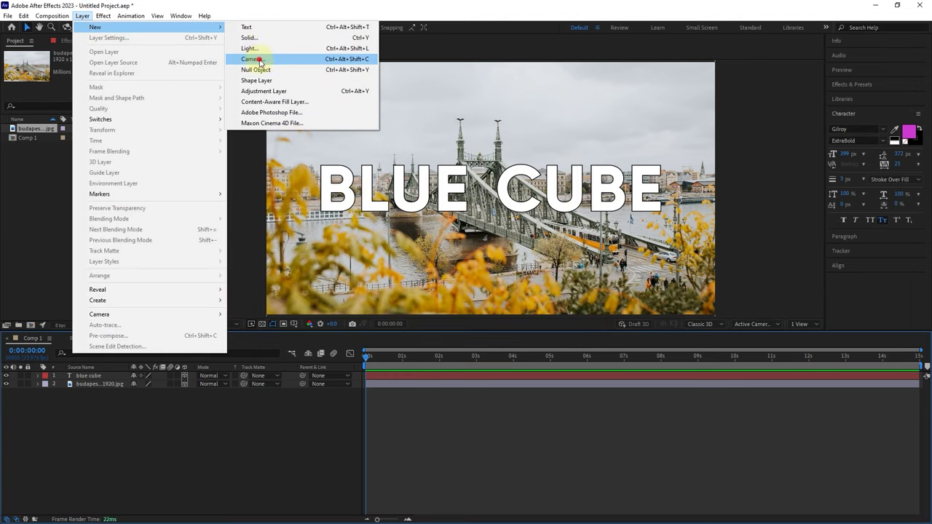
- Set up new camera 'Camera 1' with the Two-Node Camera type and the 50mm preset
click(259, 59)
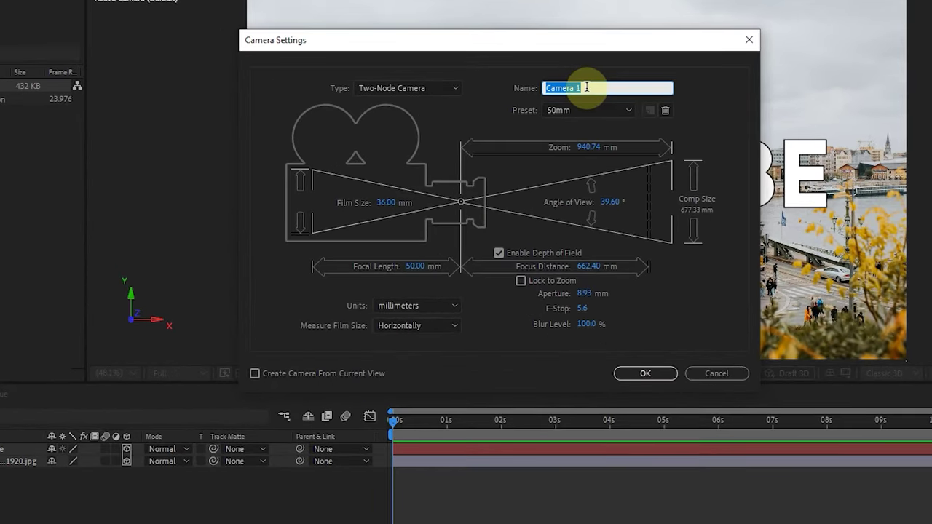
click(495, 130)
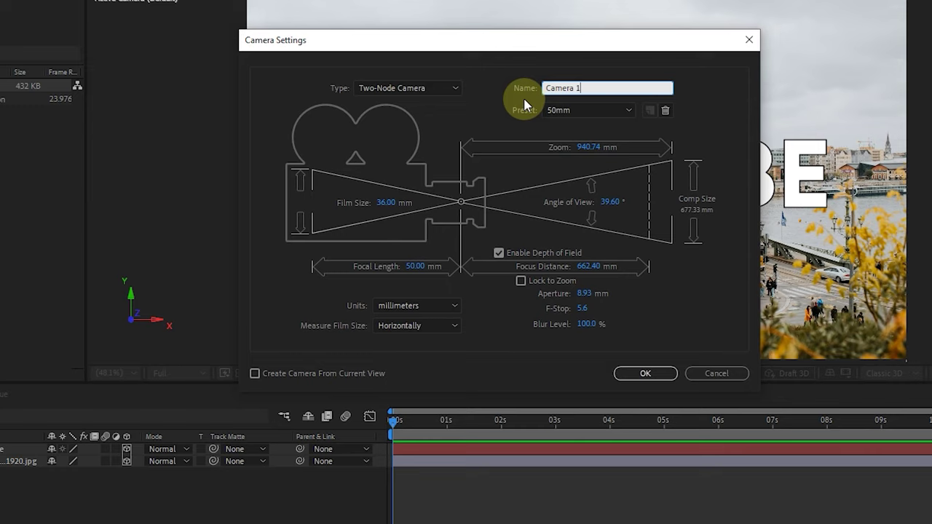
click(400, 88)
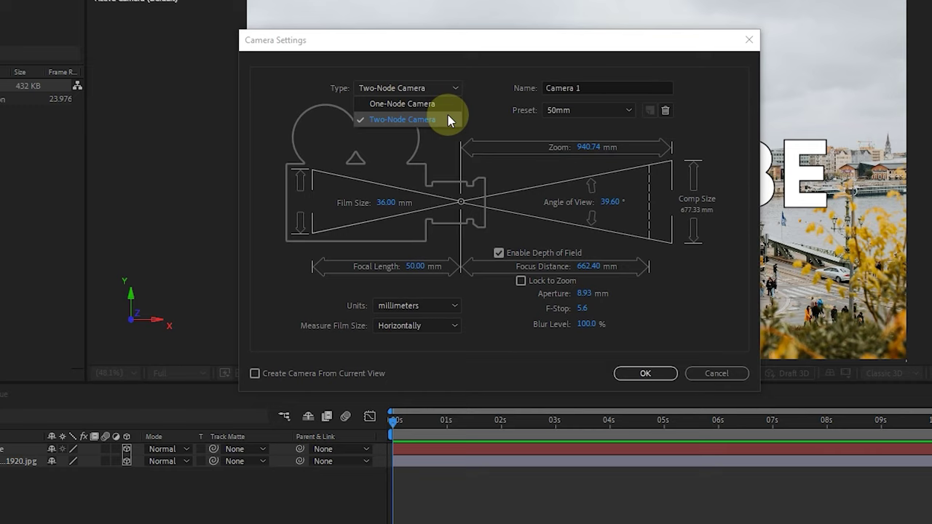
click(426, 118)
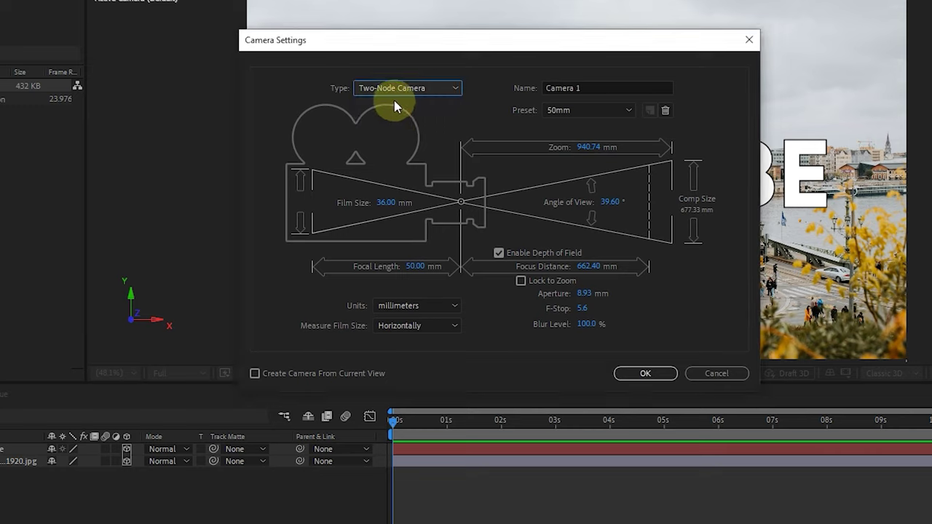
click(588, 111)
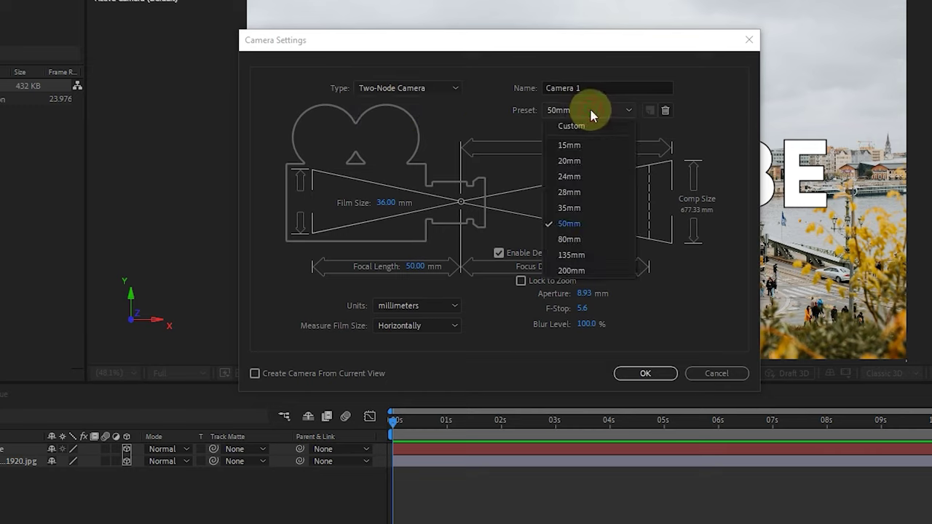
click(599, 220)
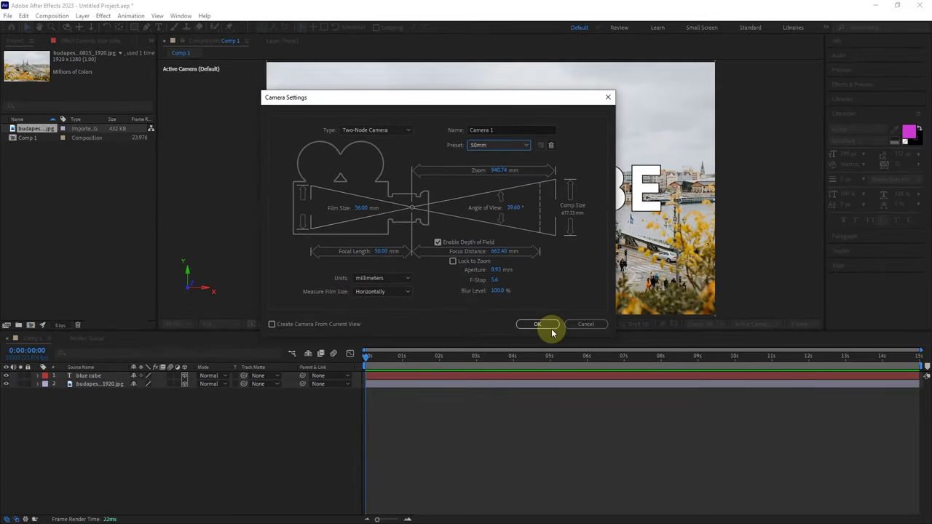
- Create Camera 1 and switch the viewer layout to 2 Views (Active Camera and Top)
click(644, 373)
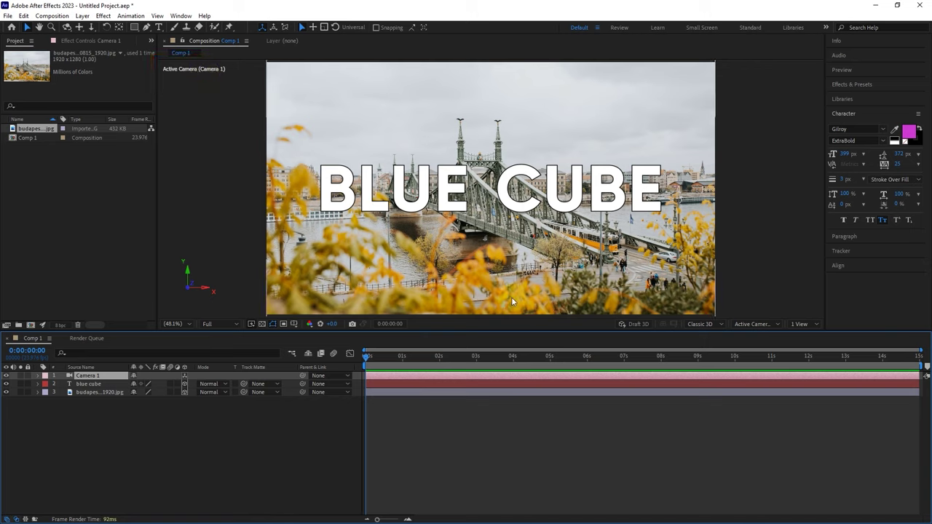
click(799, 324)
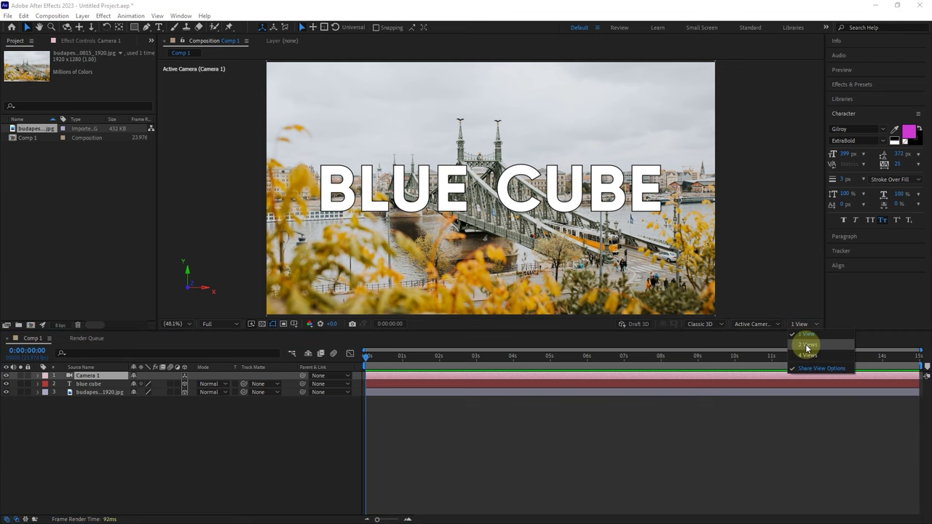
click(813, 348)
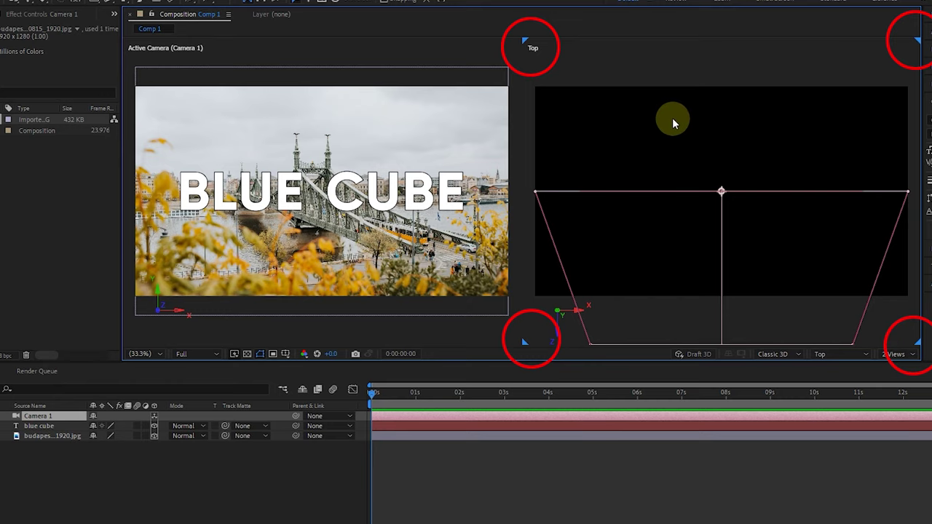
- Activate the Top view, zoom out to 8.3%, pan to centre the camera setup, and select Camera 1
click(511, 73)
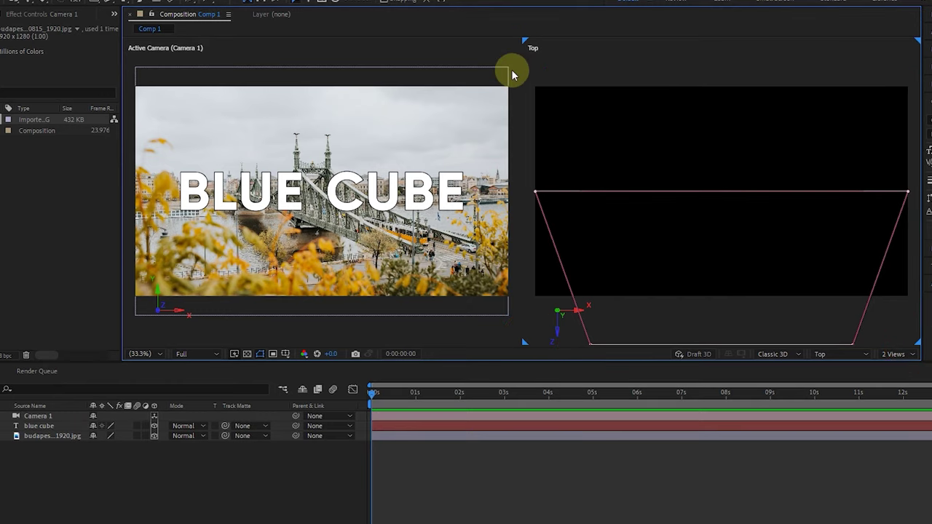
click(406, 125)
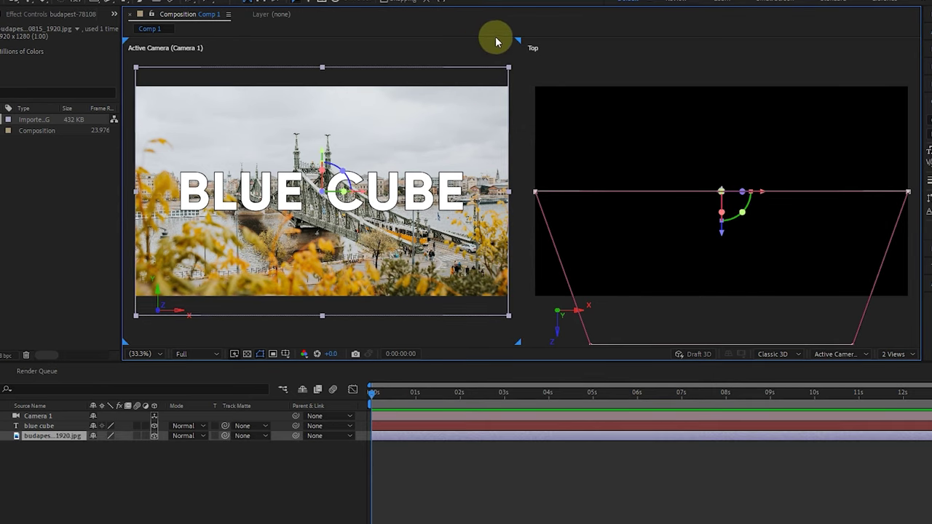
click(605, 117)
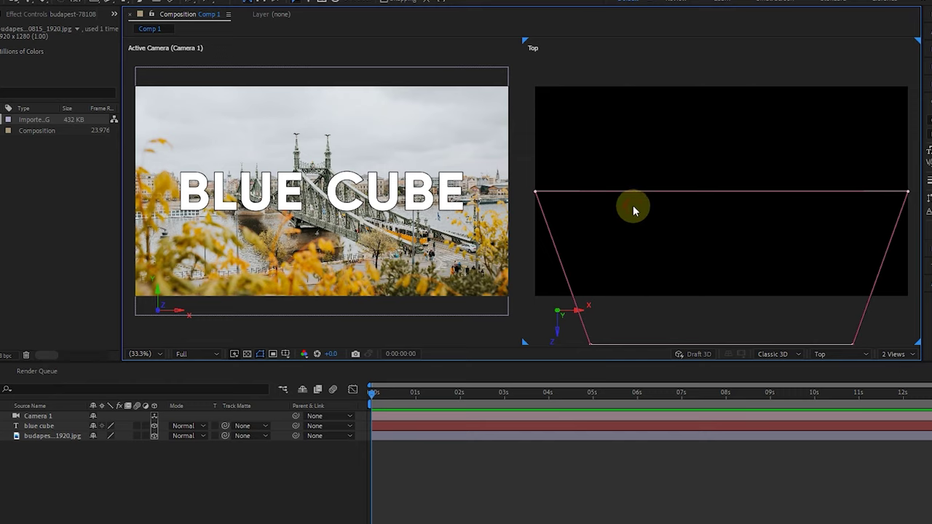
scroll(693, 193, down, 4)
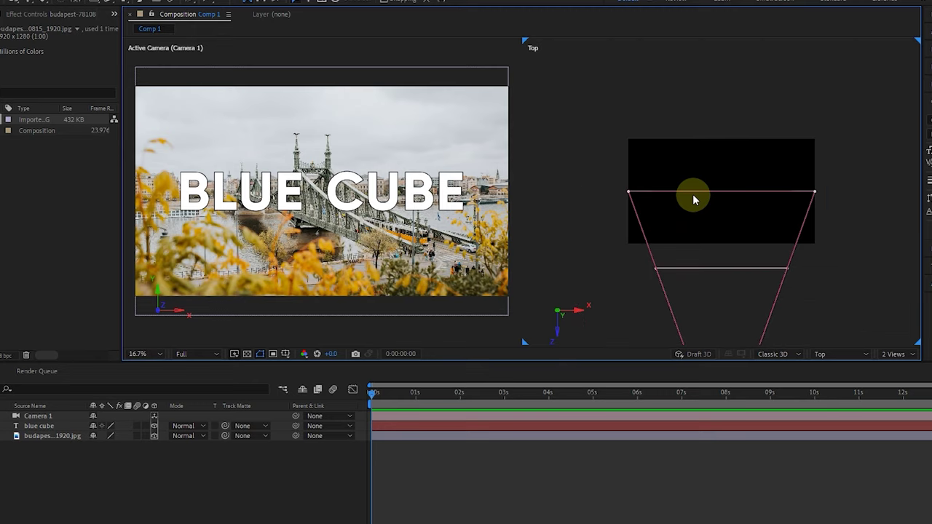
click(720, 320)
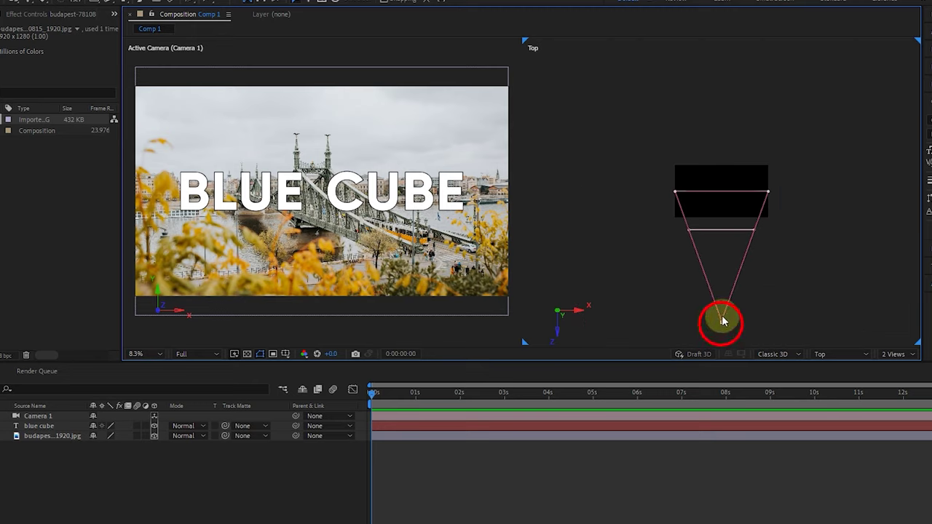
click(714, 175)
drag(714, 175, 701, 136)
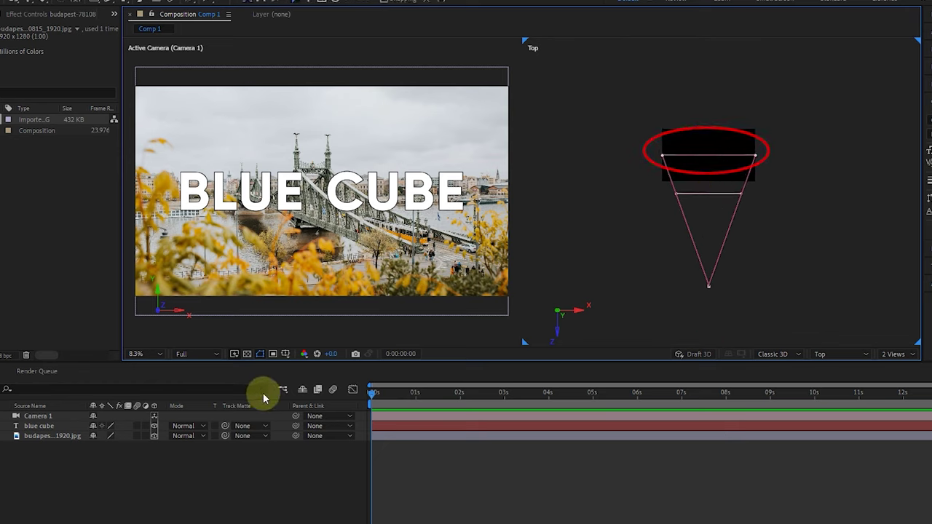
click(44, 426)
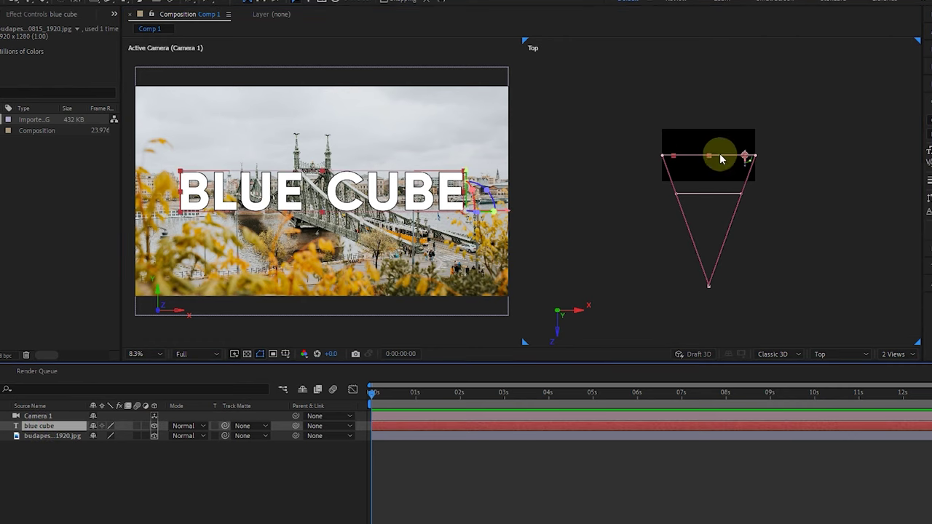
click(36, 415)
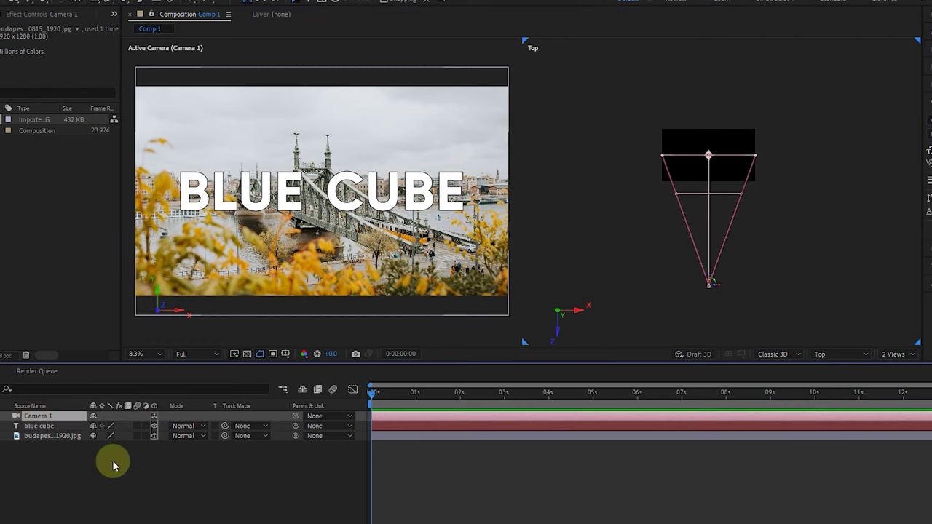
- Add Camera 2 as a One-Node Camera with the 35mm preset via the timeline's right-click menu
right_click(150, 458)
mouse_move(298, 326)
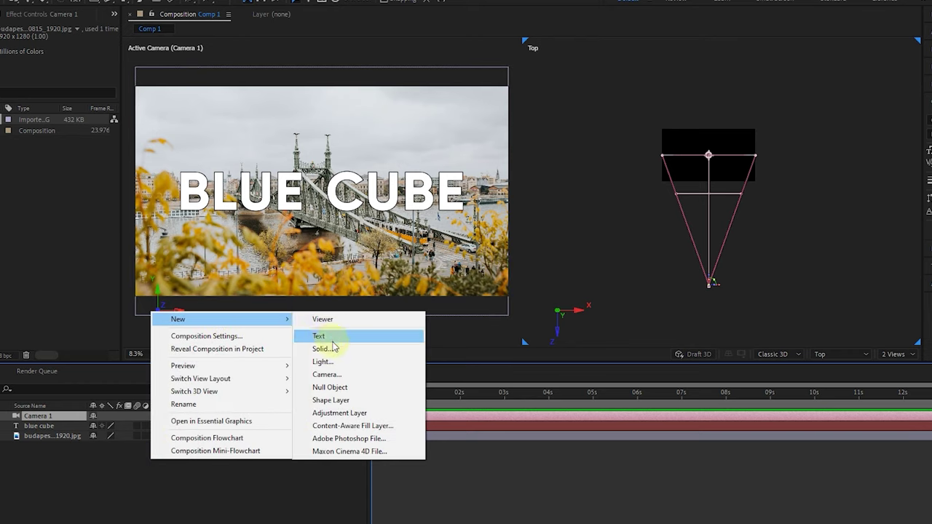
click(327, 375)
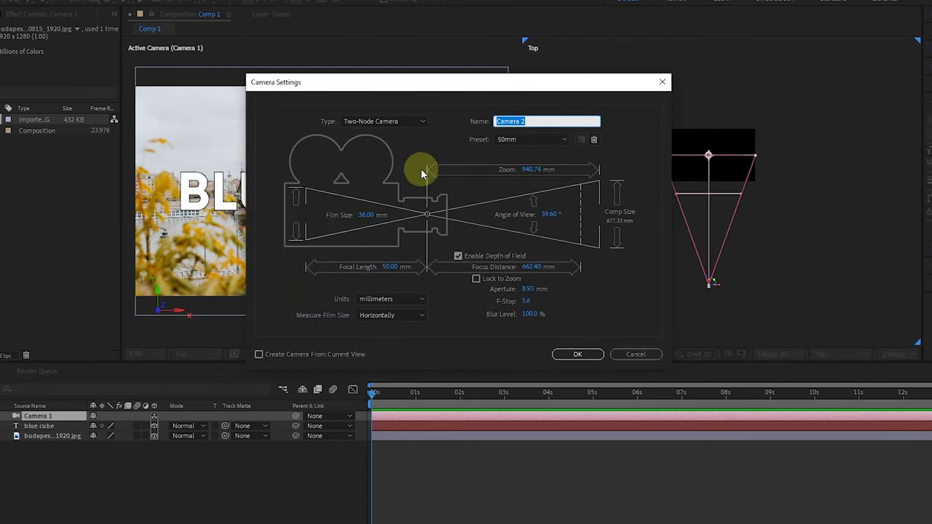
click(387, 122)
click(386, 130)
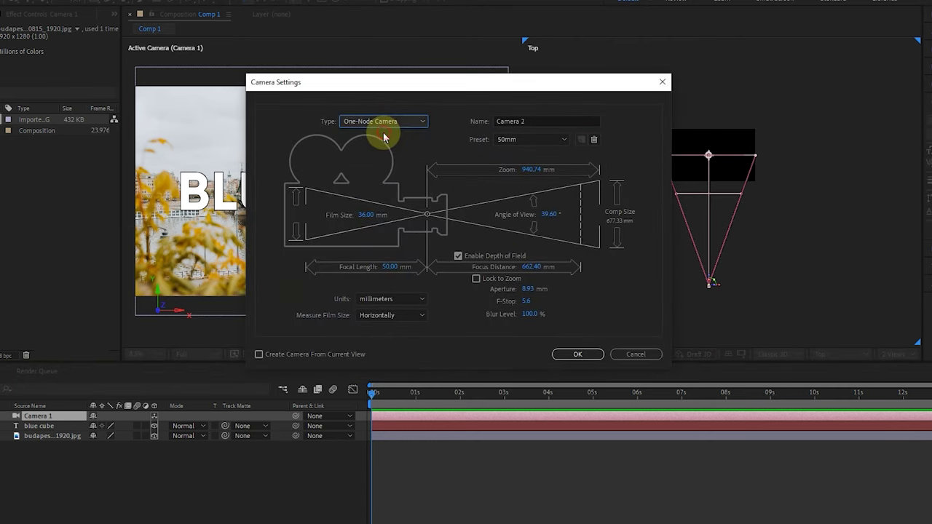
click(514, 139)
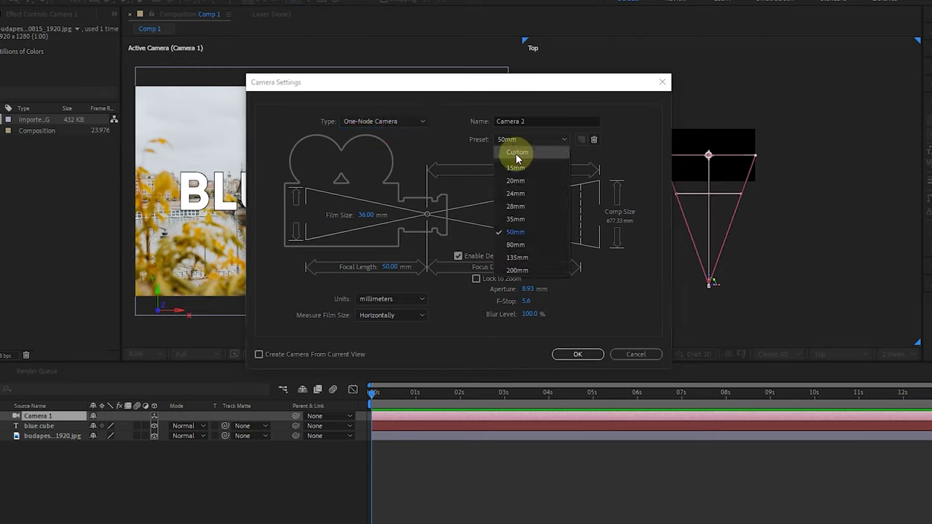
click(508, 218)
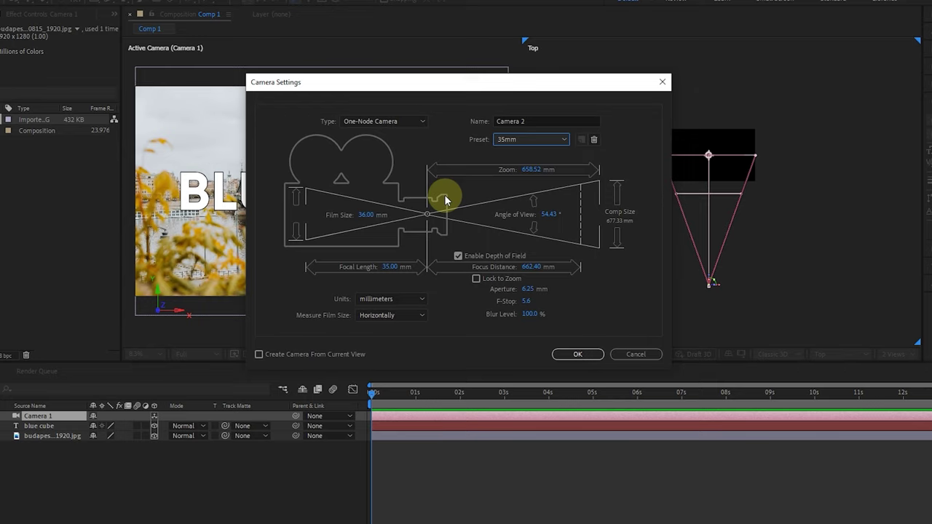
click(571, 353)
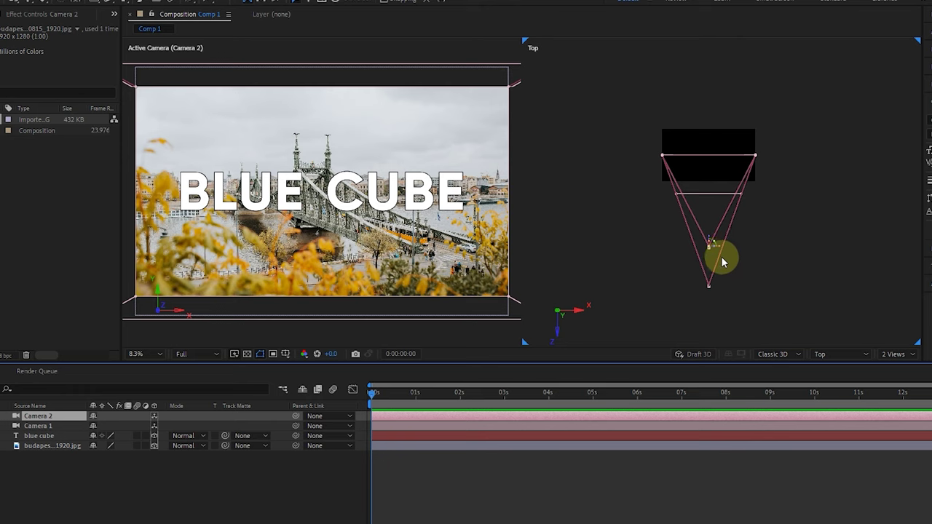
- Zoom the Top view to 16.7%, pan to centre both camera cones, and select Camera 1
scroll(718, 254, up, 2)
drag(742, 285, 732, 230)
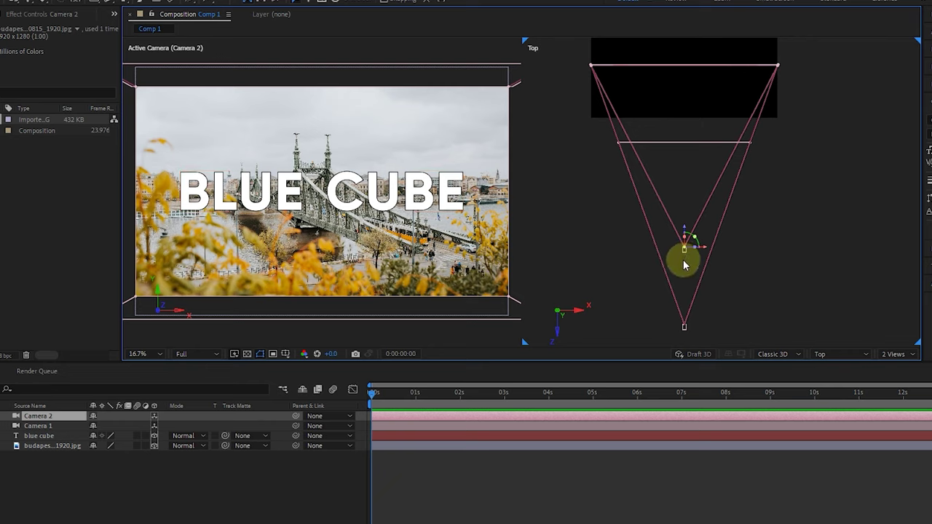
click(39, 426)
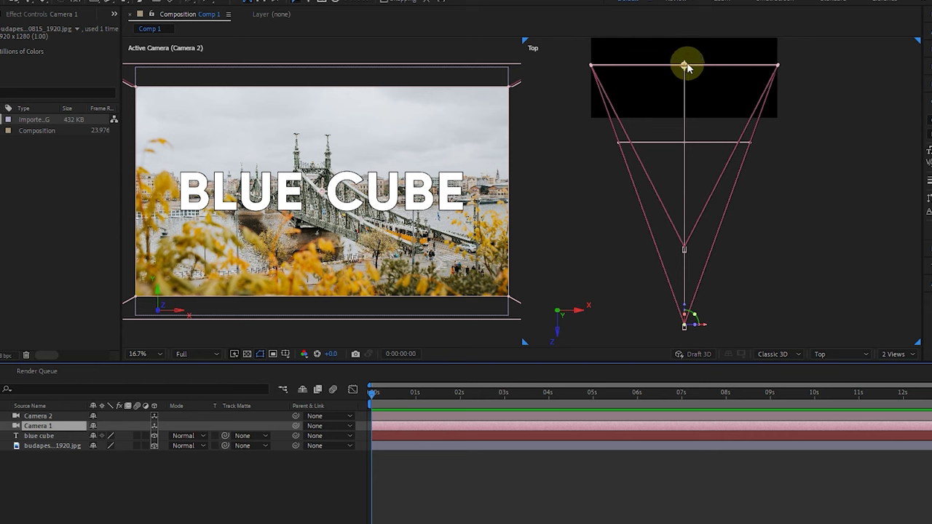
drag(686, 67, 602, 74)
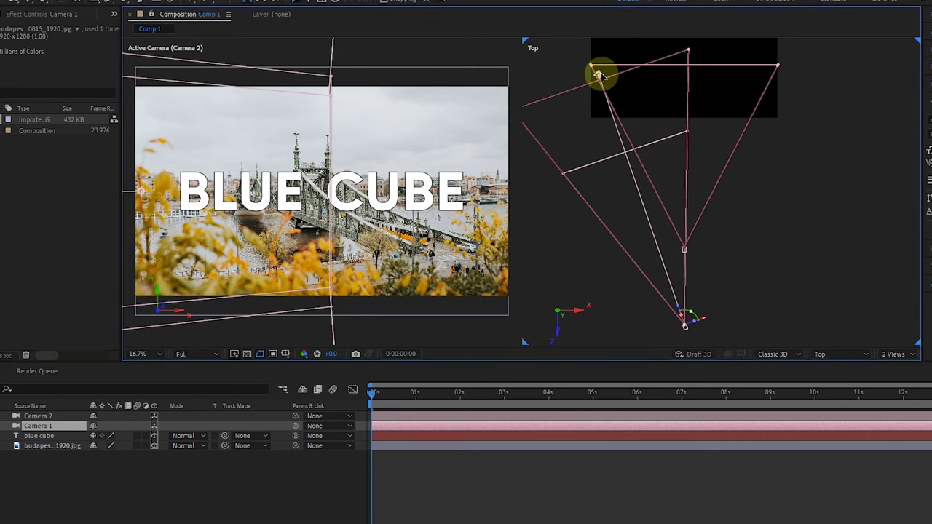
drag(598, 75, 629, 74)
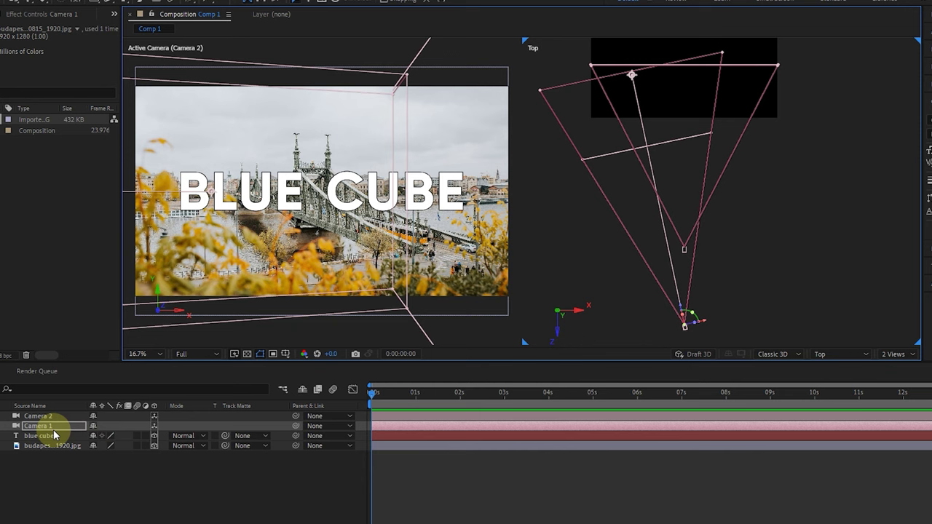
mouse_move(40, 426)
mouse_down()
mouse_move(48, 417)
mouse_move(40, 417)
mouse_up()
click(632, 77)
drag(631, 77, 669, 70)
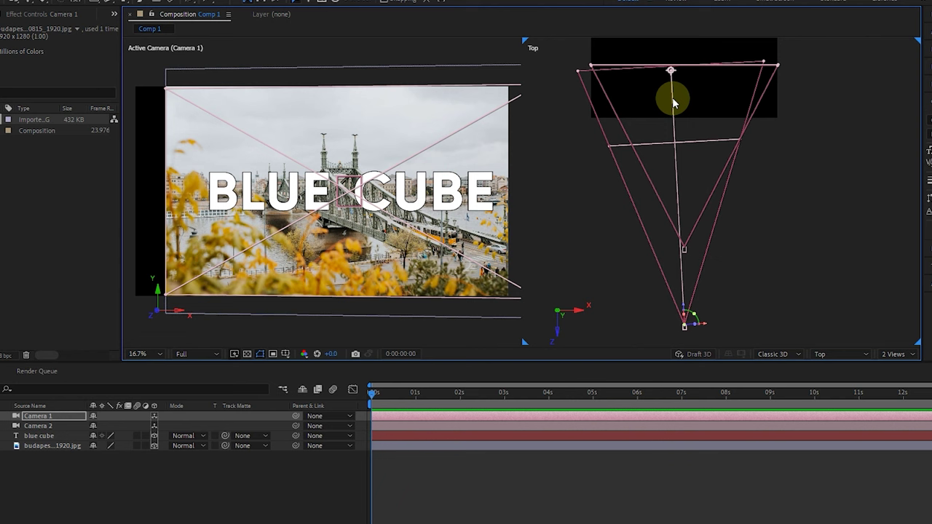
key(ctrl+z)
key(ctrl+z)
key(ctrl+z)
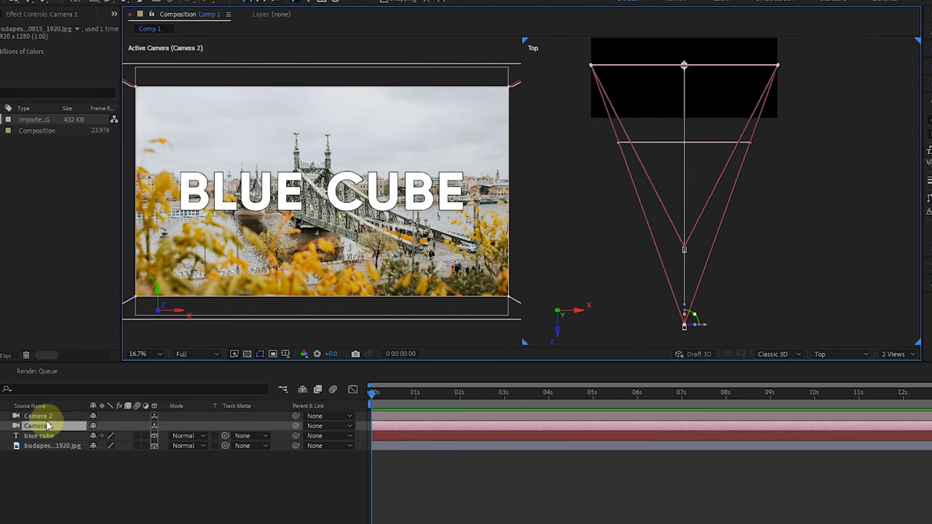
click(38, 416)
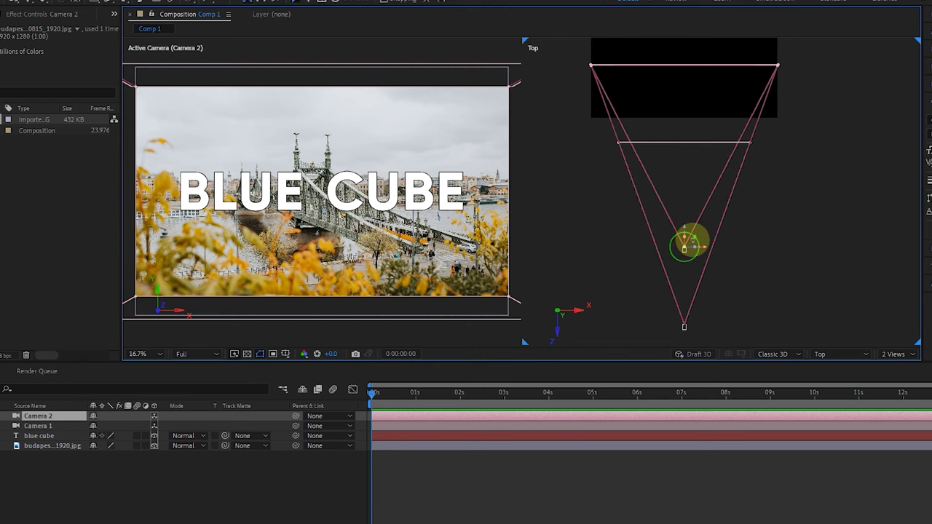
click(685, 330)
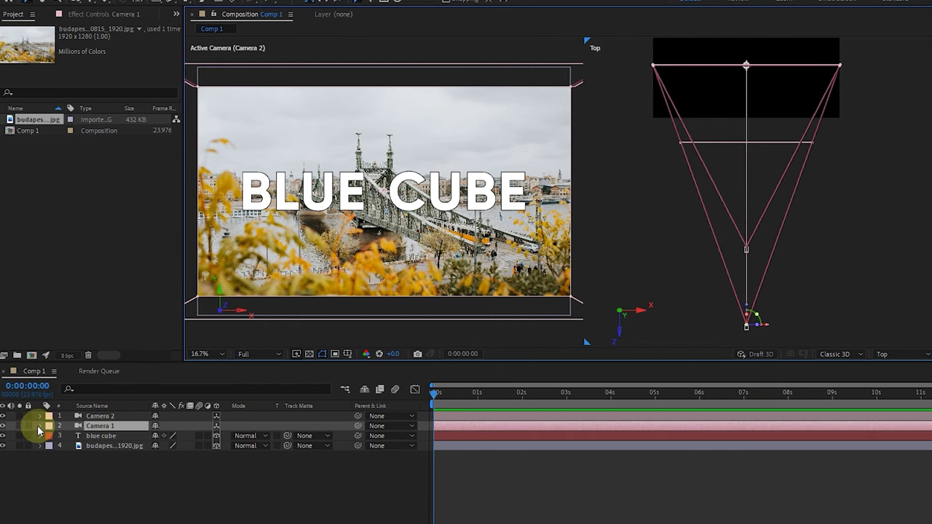
- Expand Camera 1's Transform, scrub its Point of Interest, then undo the change
click(40, 426)
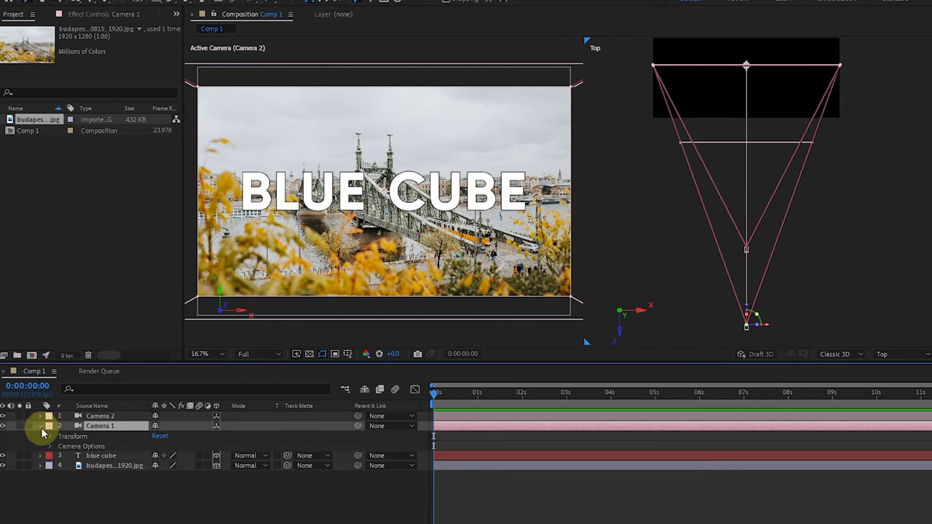
click(51, 436)
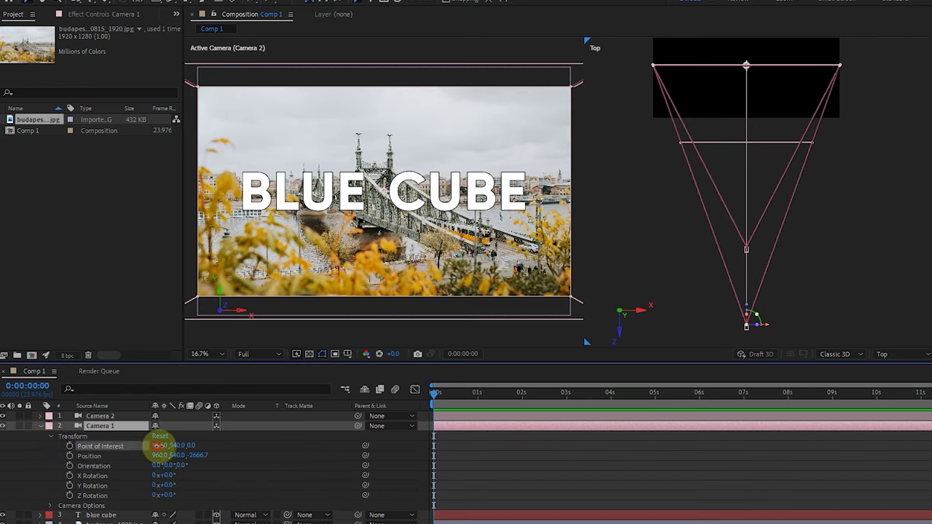
drag(160, 444, 52, 429)
key(ctrl+z)
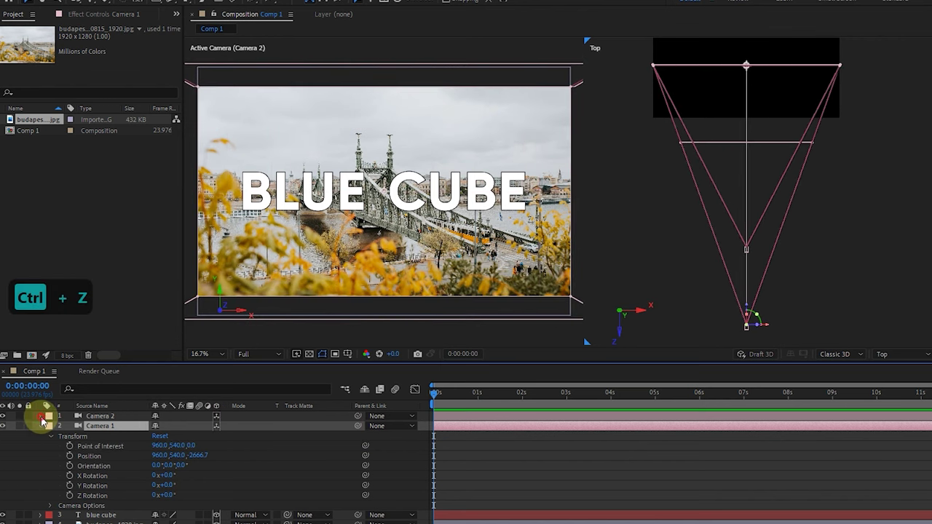
- Expand Camera 2's Transform, scrub its Y Rotation, then collapse both cameras' properties
click(41, 417)
click(50, 428)
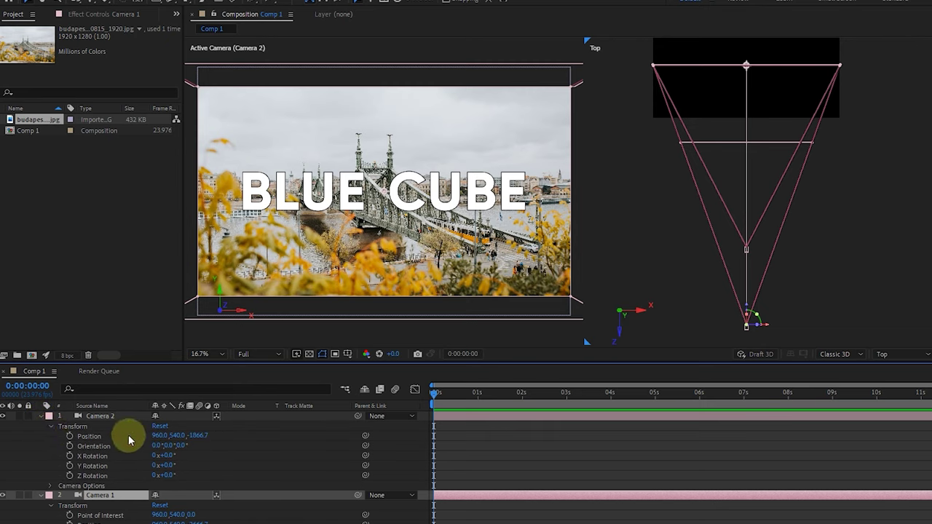
drag(168, 466, 33, 435)
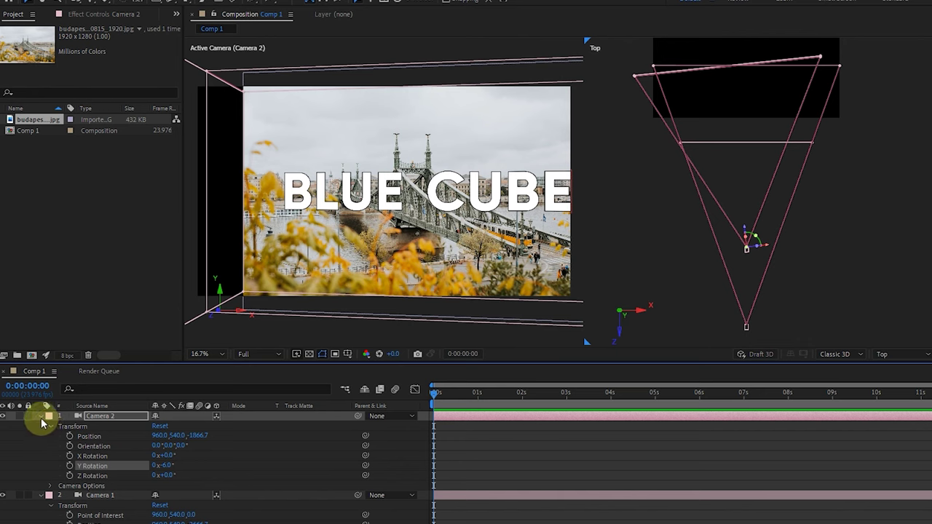
click(41, 418)
click(41, 425)
- Delete Camera 2 and open Camera 1's Camera Settings
key(Delete)
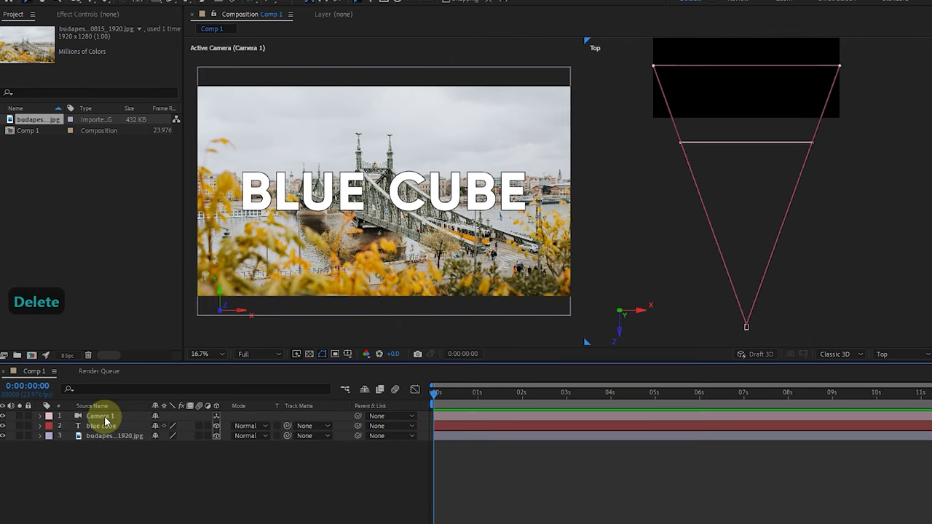
double_click(102, 416)
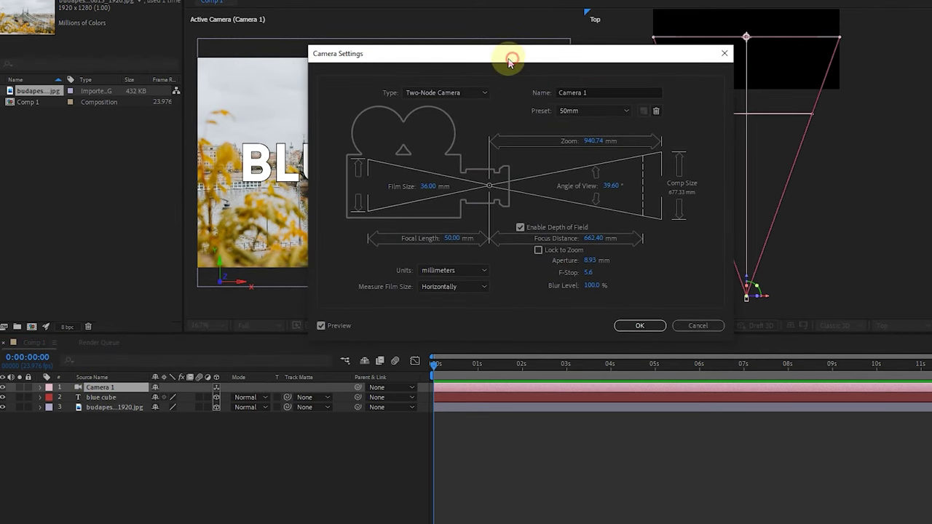
drag(505, 86, 384, 230)
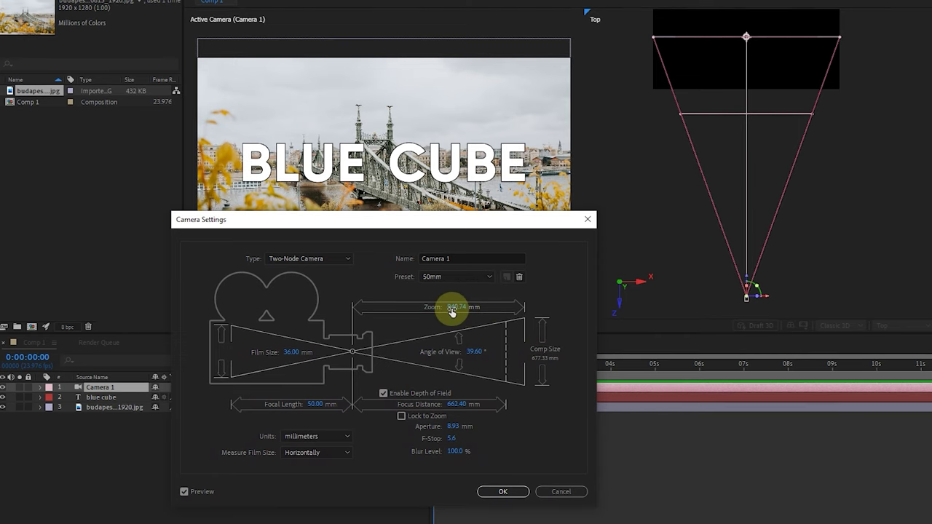
- Scrub the zoom, narrow the angle of view to about 39°, and set Film Size to 15 mm
drag(458, 308, 327, 308)
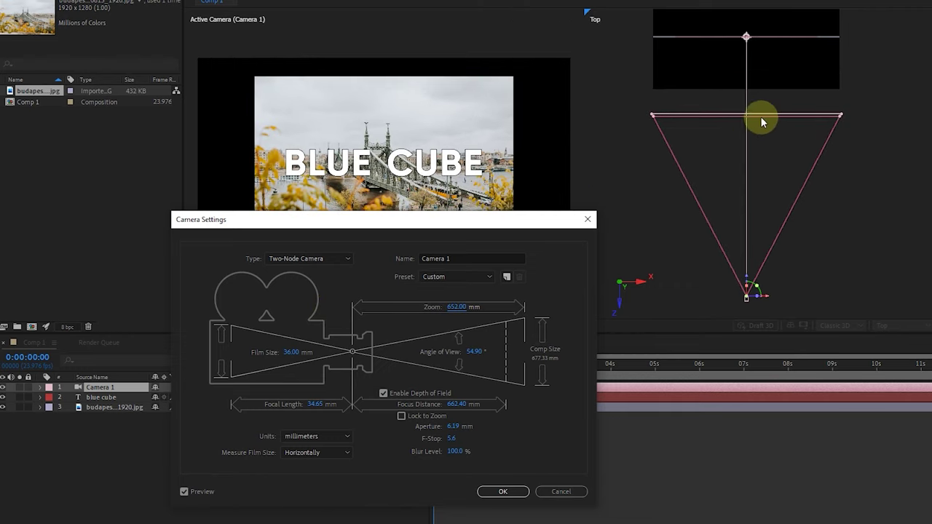
drag(463, 308, 446, 289)
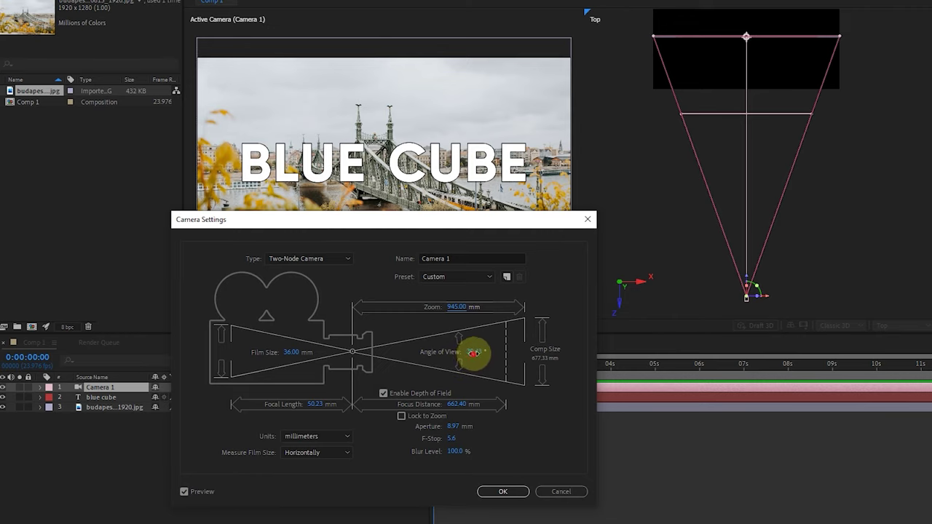
mouse_move(473, 353)
mouse_down()
mouse_move(497, 353)
mouse_move(475, 353)
mouse_up()
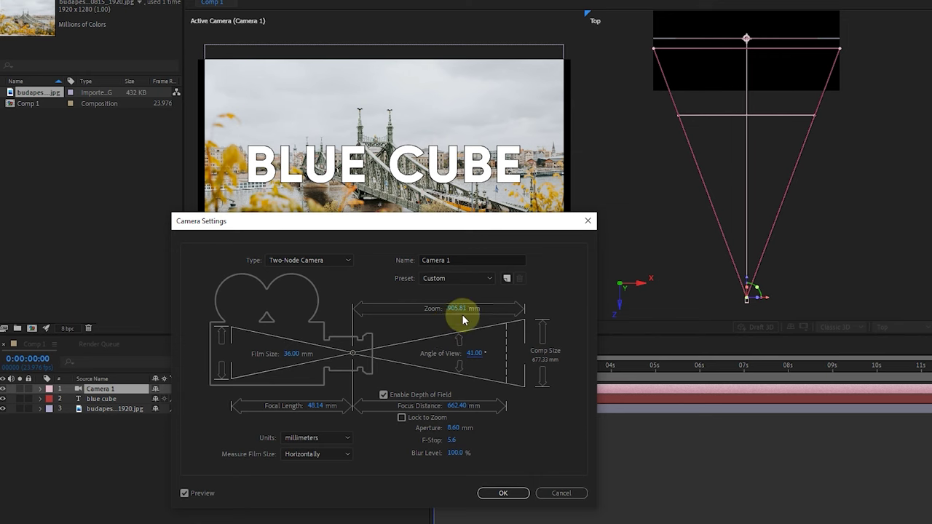
drag(472, 352, 473, 355)
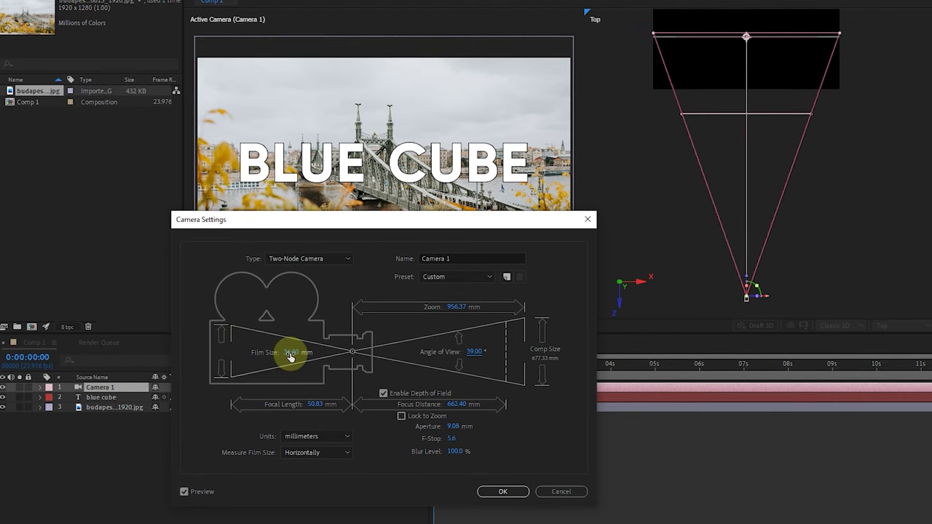
drag(299, 352, 326, 370)
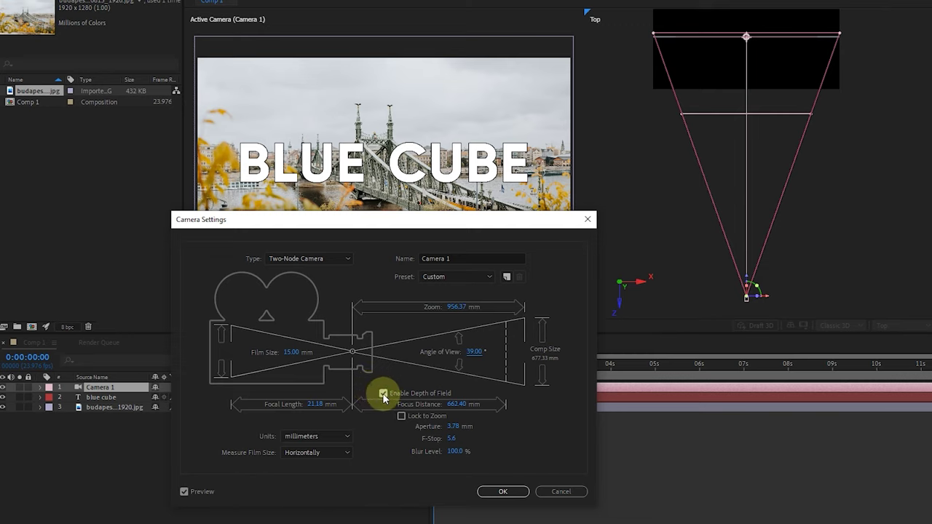
- Try enabling depth of field and scrubbing focus distance, then cancel to discard the changes
click(382, 394)
click(455, 406)
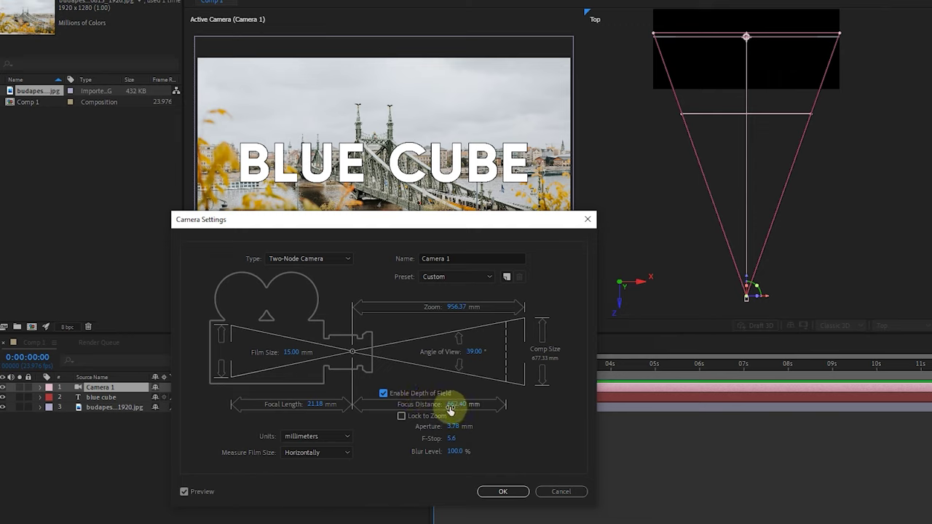
drag(457, 404, 405, 405)
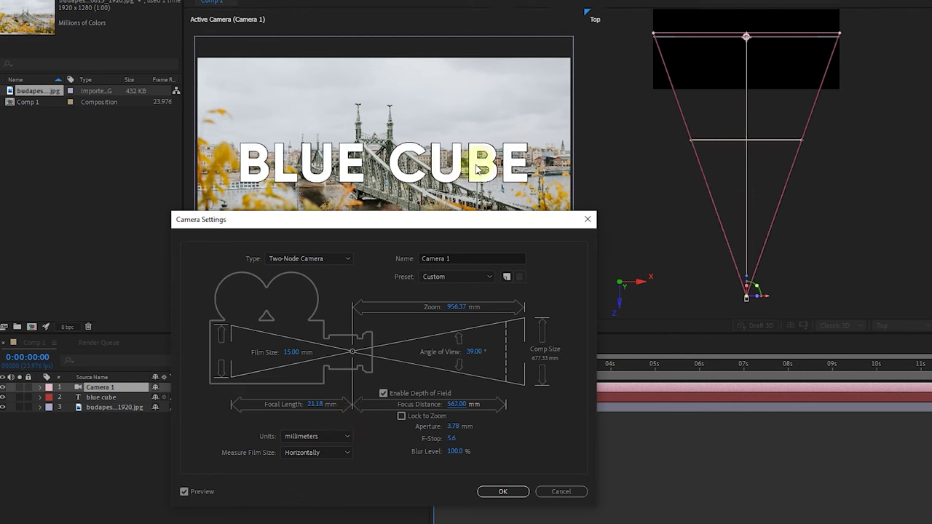
click(572, 491)
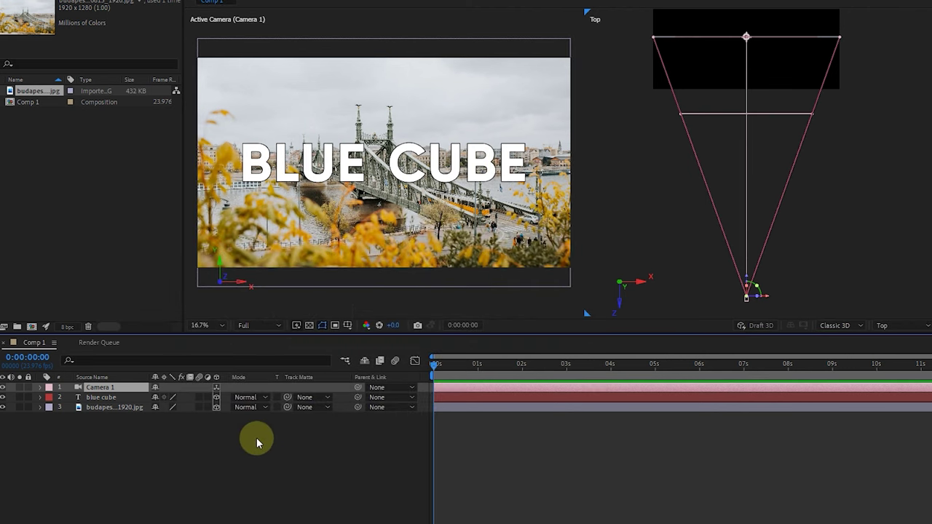
- Show the BLUE CUBE layer's Position and scrub its Z value to -559.0
click(353, 172)
click(111, 398)
key(p)
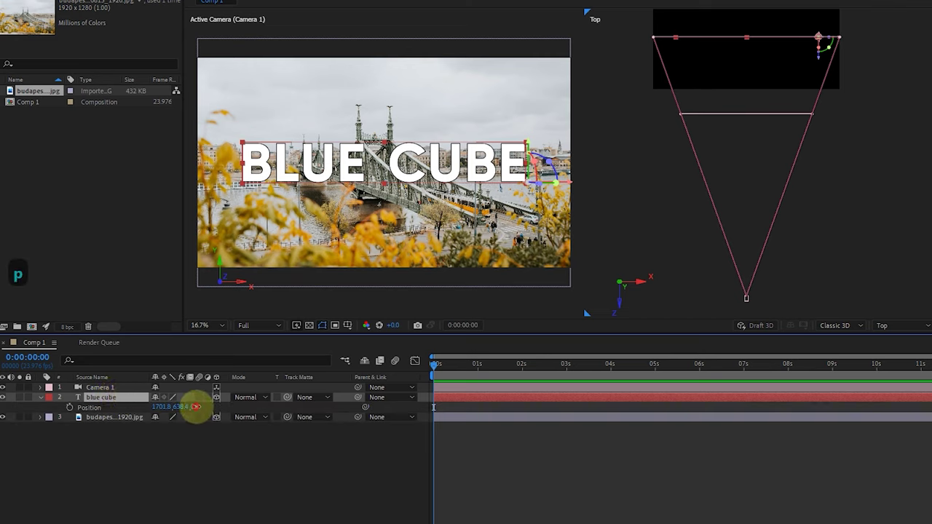
drag(196, 406, 15, 411)
click(702, 106)
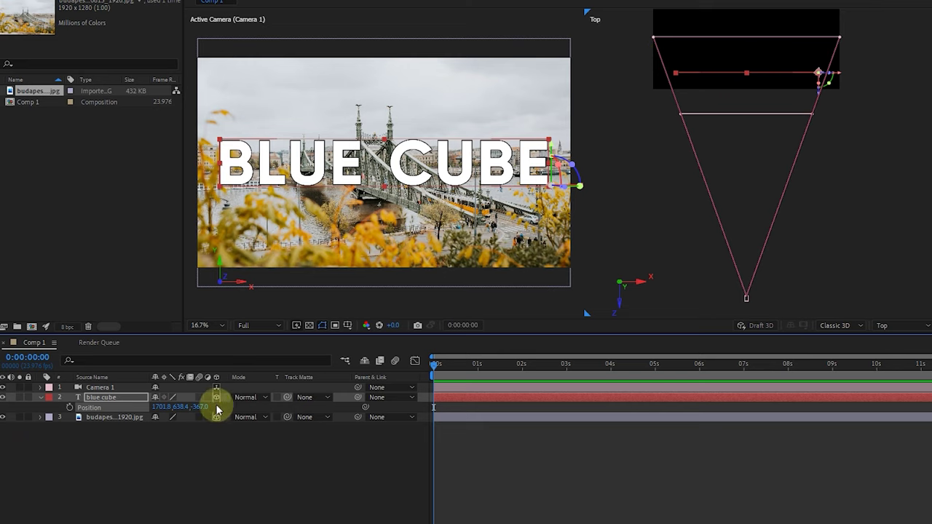
drag(212, 405, 262, 407)
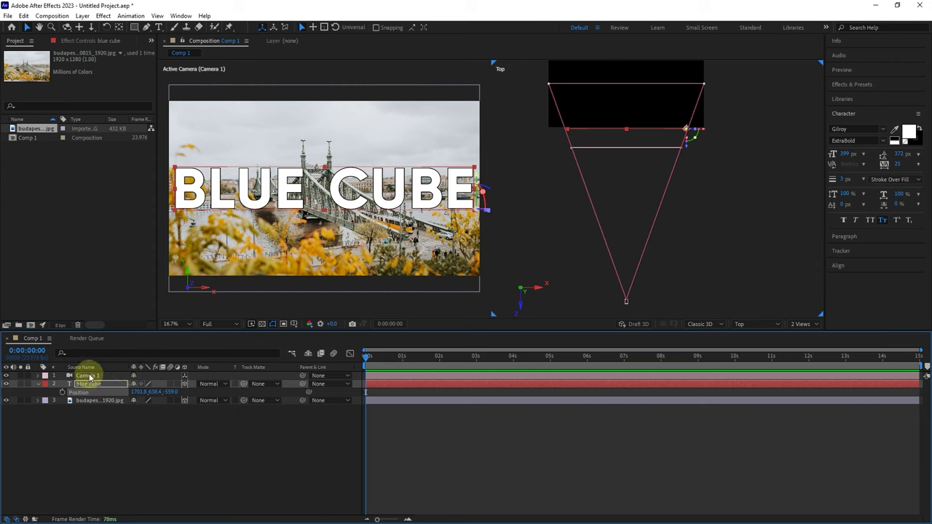
- In Camera 1's settings with Depth of Field on, scrub Focus Distance out to about 939 mm
click(94, 376)
double_click(91, 377)
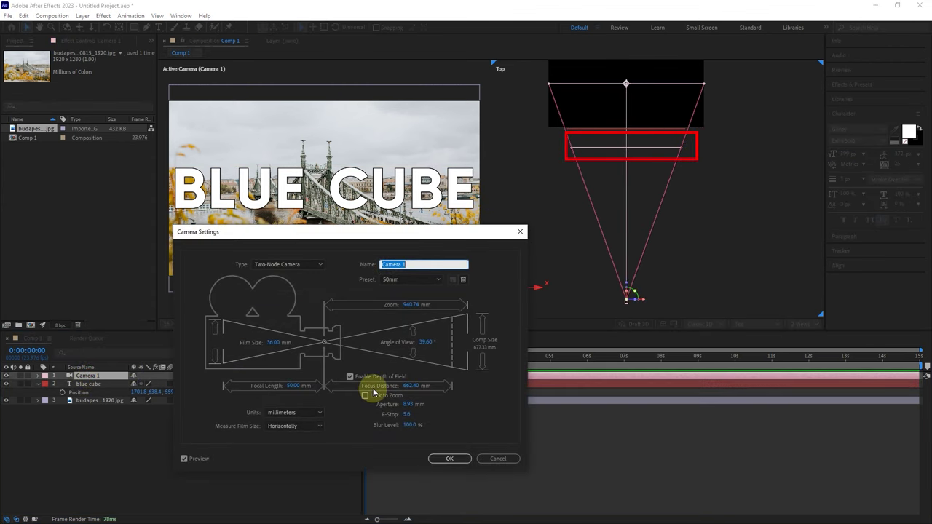
drag(416, 386, 444, 378)
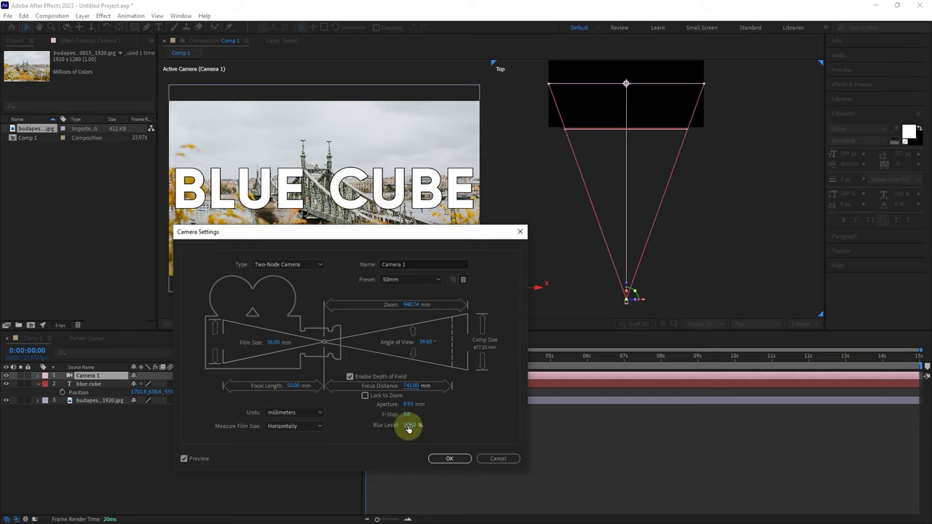
drag(408, 430, 670, 399)
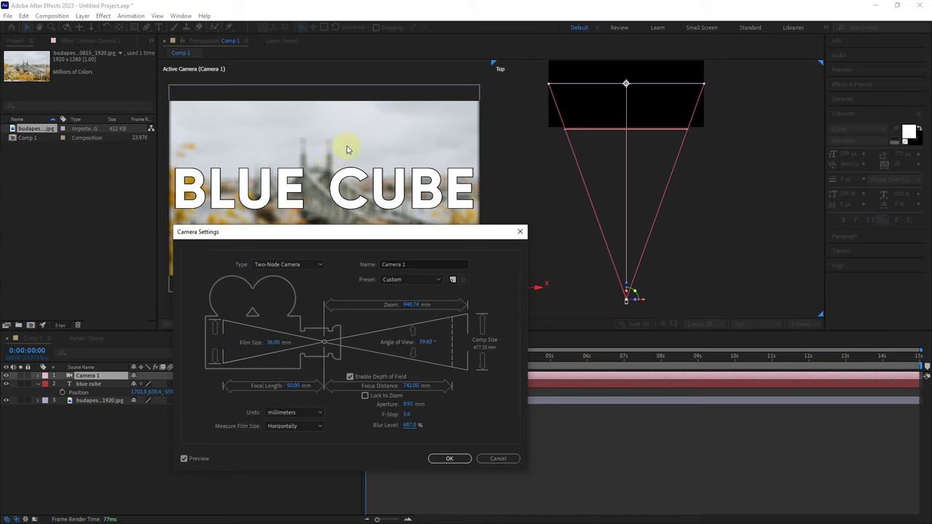
mouse_move(365, 238)
mouse_down()
mouse_move(331, 270)
mouse_move(357, 234)
mouse_up()
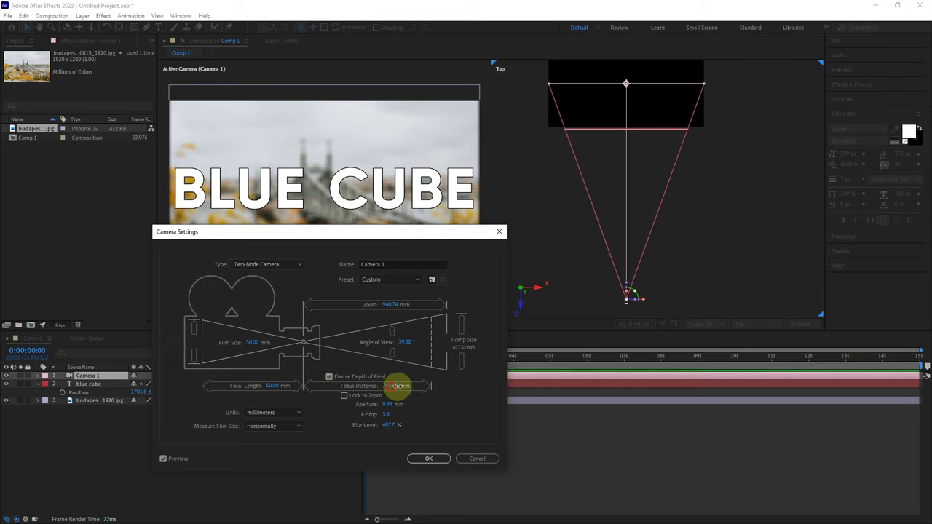
drag(401, 386, 510, 380)
mouse_move(354, 232)
mouse_down()
mouse_move(339, 270)
mouse_move(340, 316)
mouse_move(369, 245)
mouse_move(363, 222)
mouse_up()
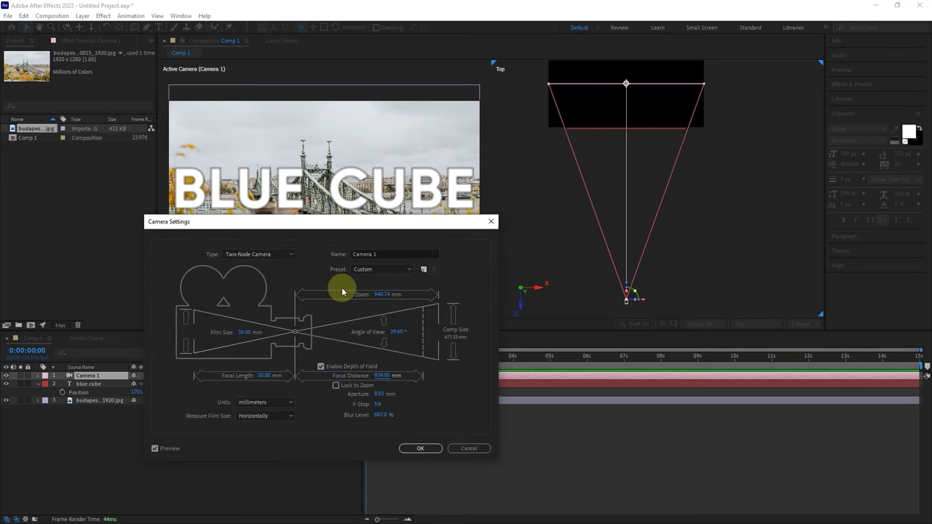
- Try Lock to Zoom on the focus distance, then unlock it, leaving focus near 744 mm
drag(392, 374, 350, 394)
click(335, 386)
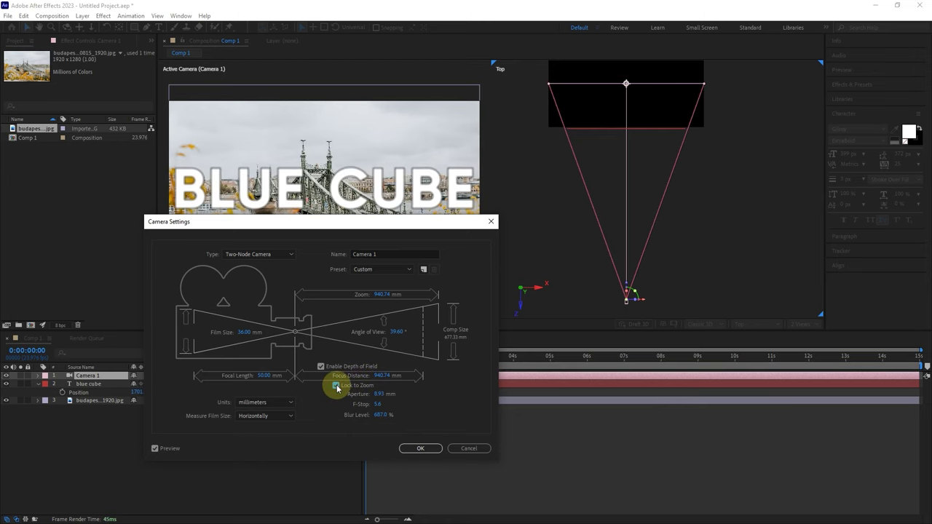
drag(371, 222, 373, 247)
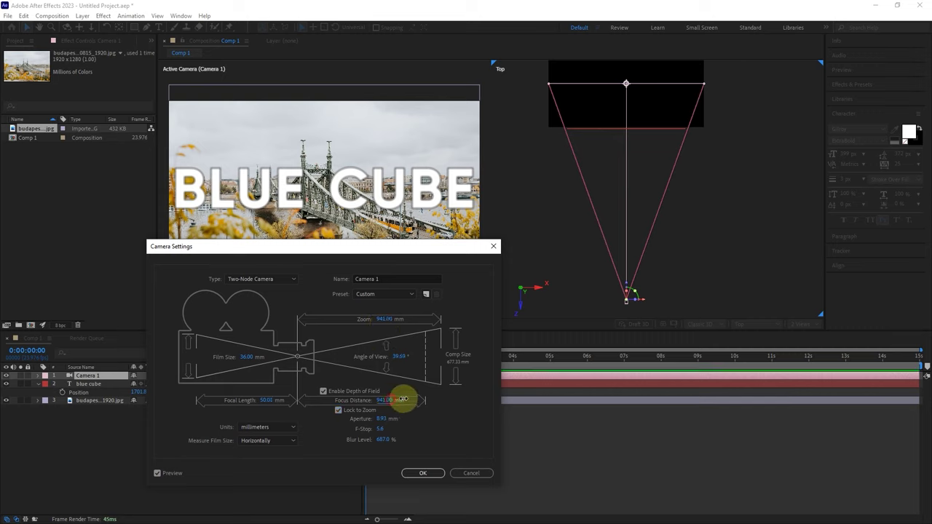
drag(401, 397, 331, 420)
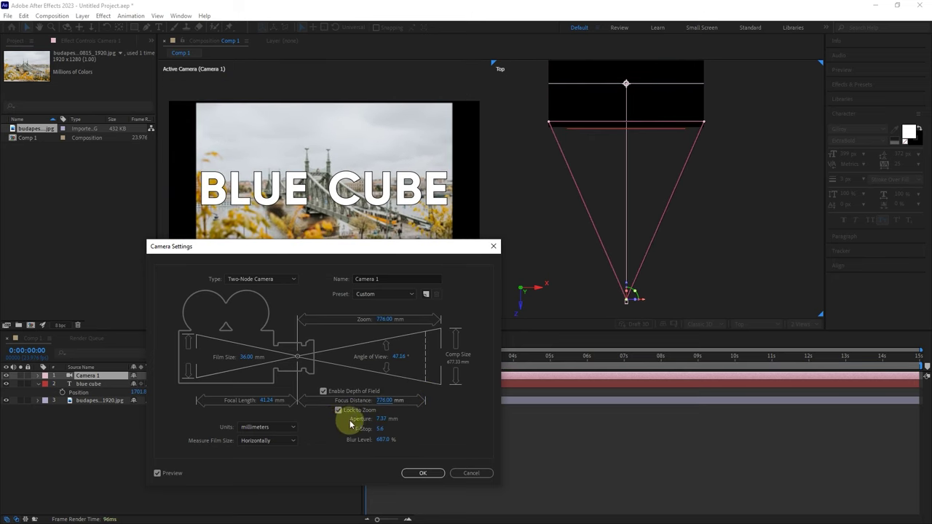
click(338, 410)
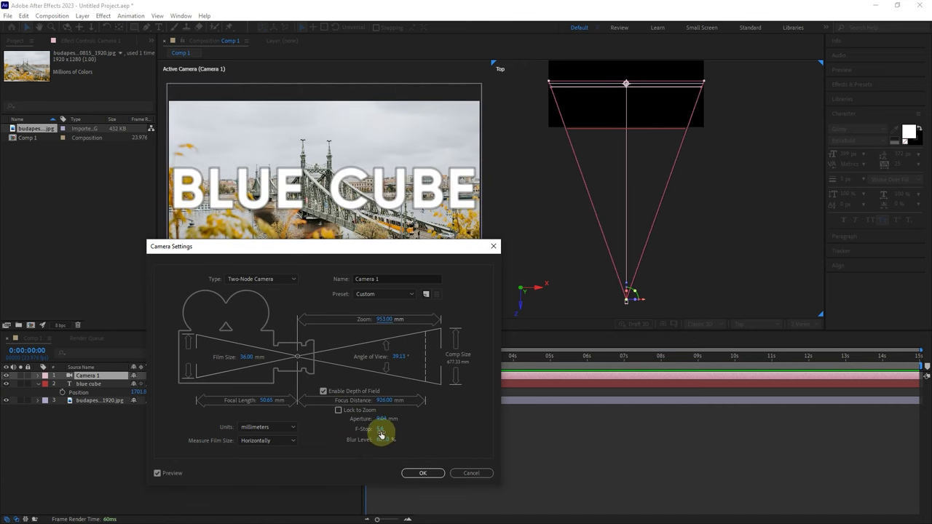
- Set the camera's F-Stop to 5.0 and Focal Length to 51 mm
drag(379, 431, 455, 426)
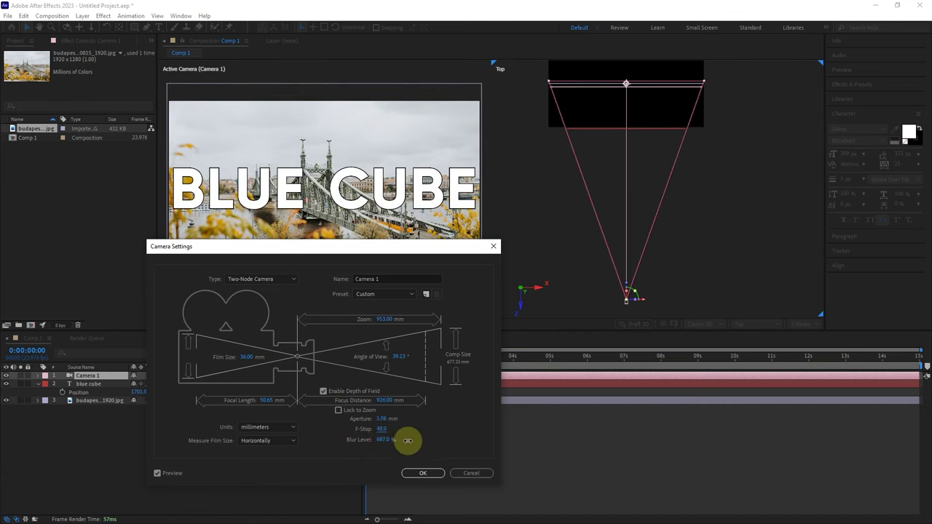
drag(405, 440, 362, 439)
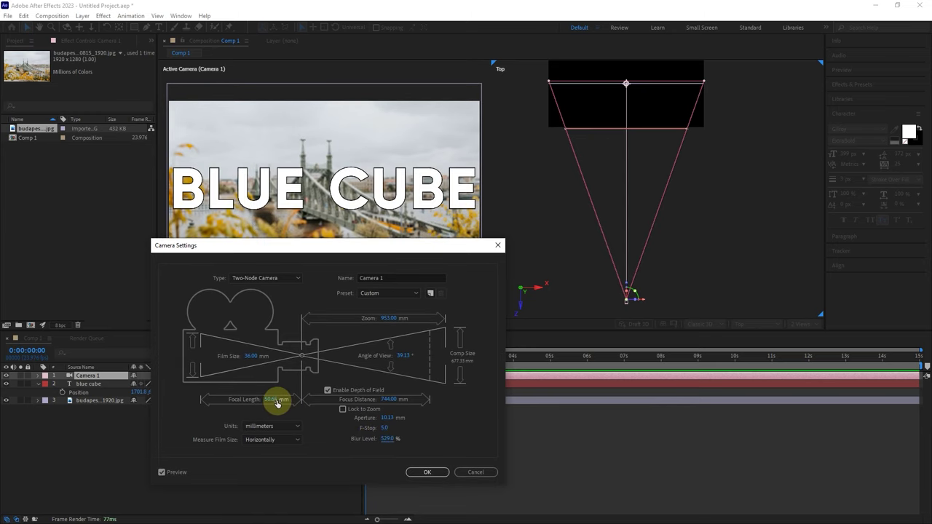
mouse_move(284, 398)
mouse_down()
mouse_move(301, 396)
mouse_move(264, 408)
mouse_move(280, 405)
mouse_up()
- Switch the camera units to pixels and back to millimeters
click(260, 426)
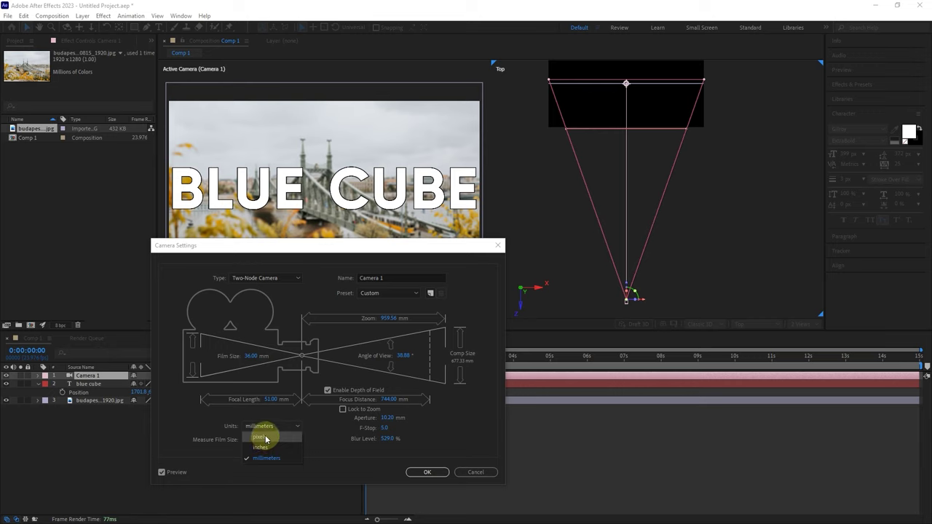
click(265, 438)
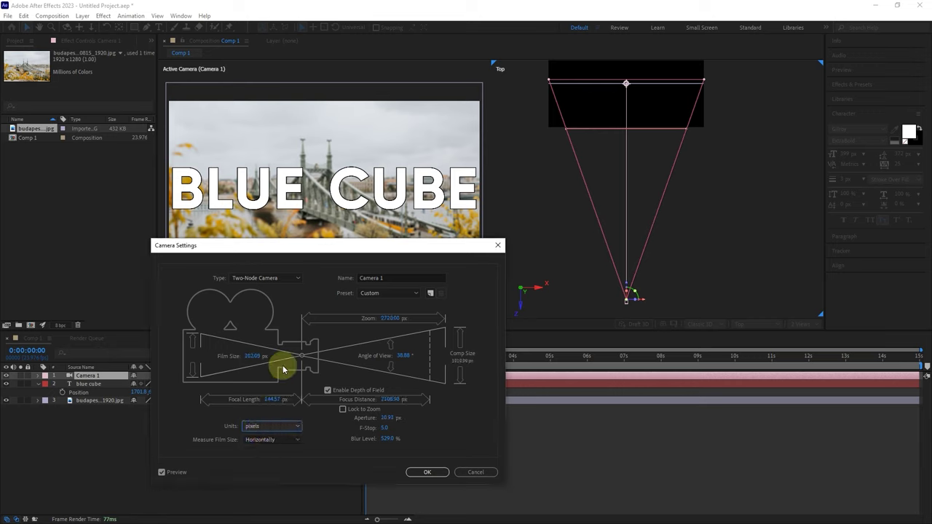
click(281, 425)
click(275, 457)
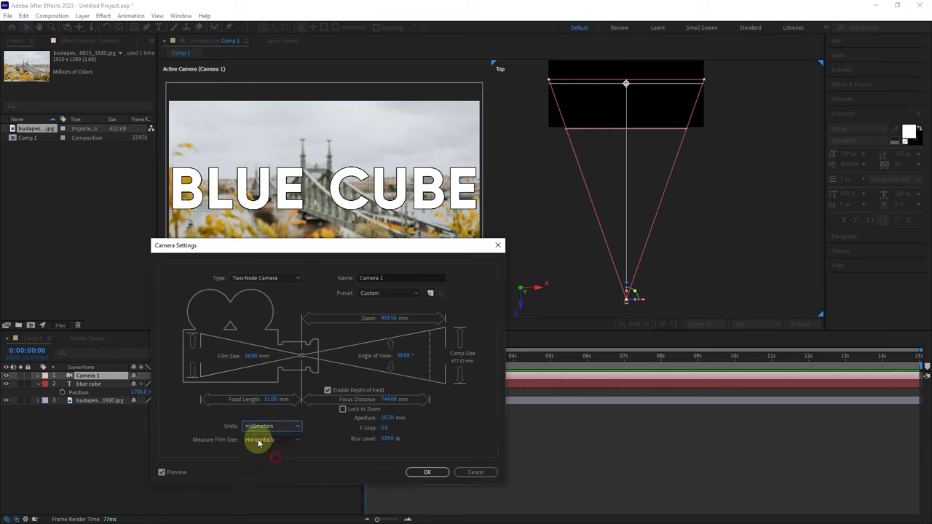
- Apply the camera settings, then test and undo Point of Interest and Y rotation changes on Camera 1
click(416, 472)
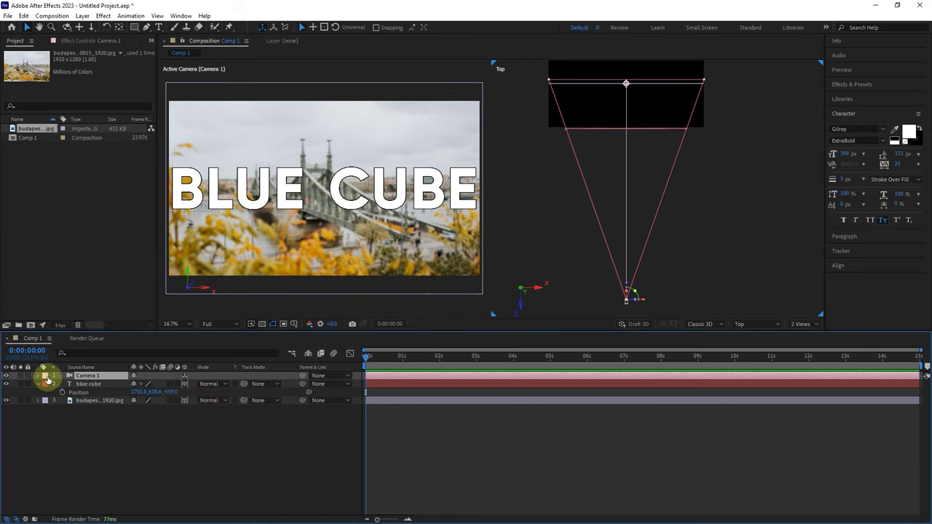
click(38, 377)
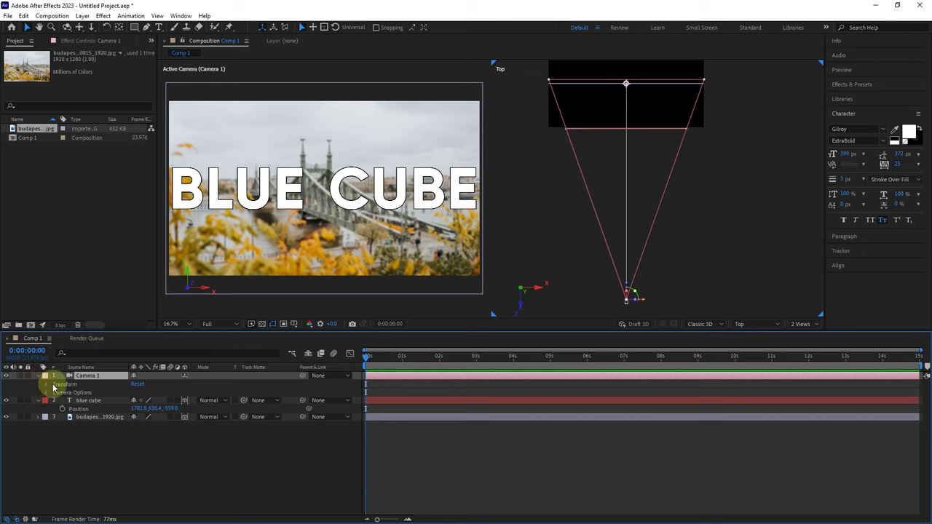
click(46, 384)
key(ctrl+z)
drag(149, 392, 3, 403)
key(ctrl+z)
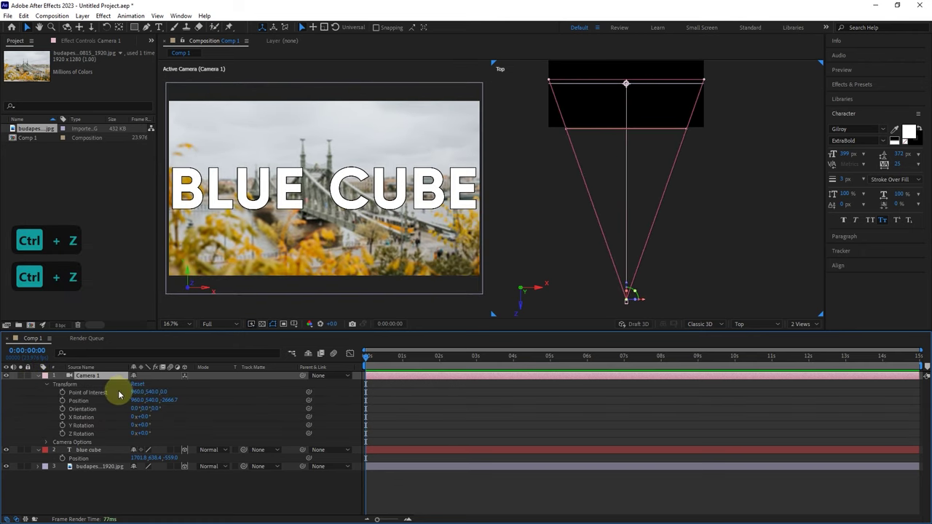
mouse_move(141, 425)
mouse_down()
mouse_move(169, 424)
mouse_move(118, 426)
mouse_move(153, 428)
mouse_up()
key(ctrl+z)
key(ctrl+z)
- In Camera Options, try the Octagon, Pentagon and Square iris shapes
click(46, 385)
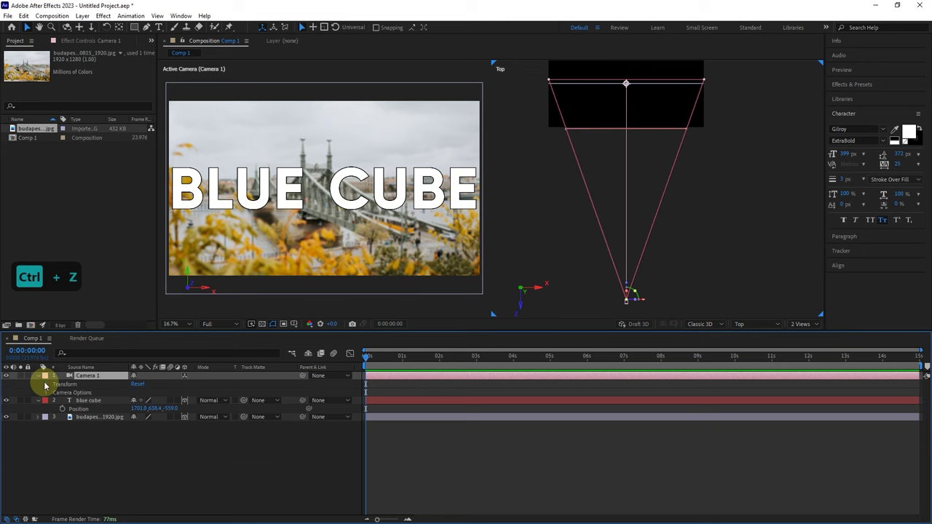
click(46, 393)
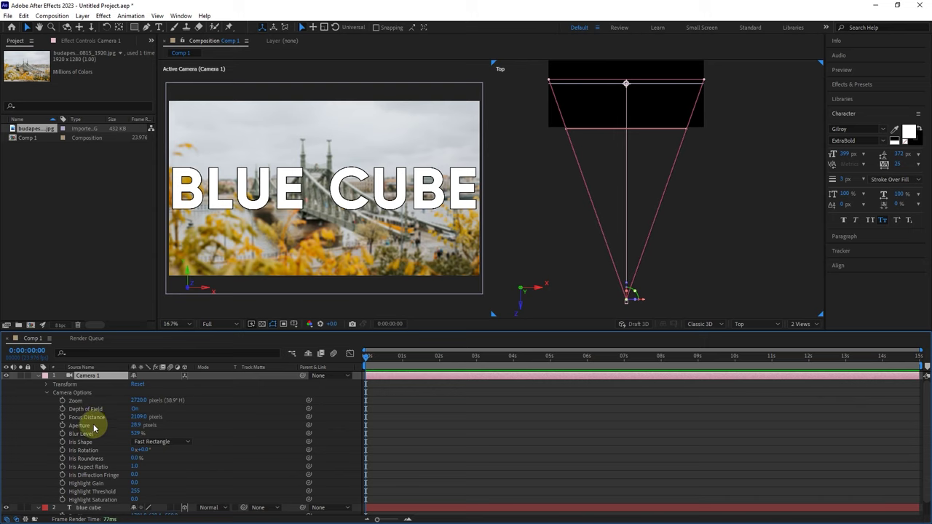
click(138, 442)
click(159, 411)
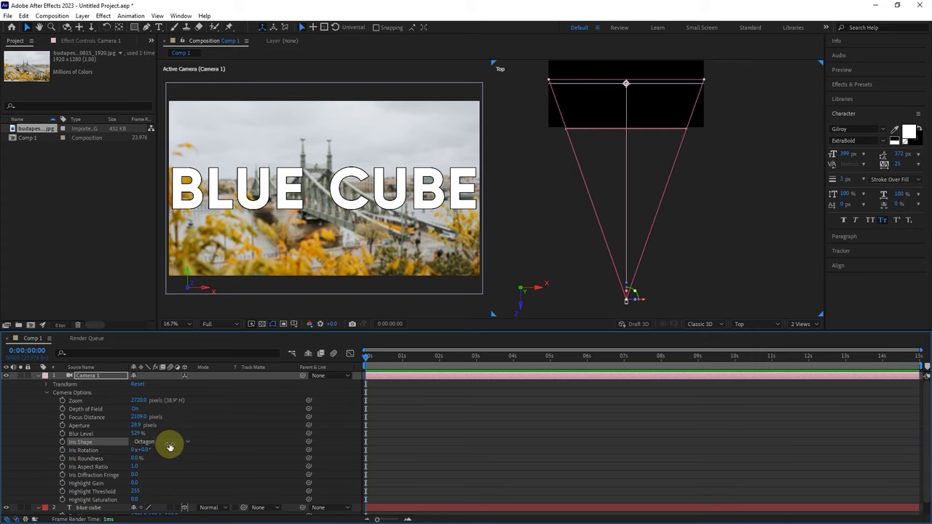
click(163, 443)
click(164, 378)
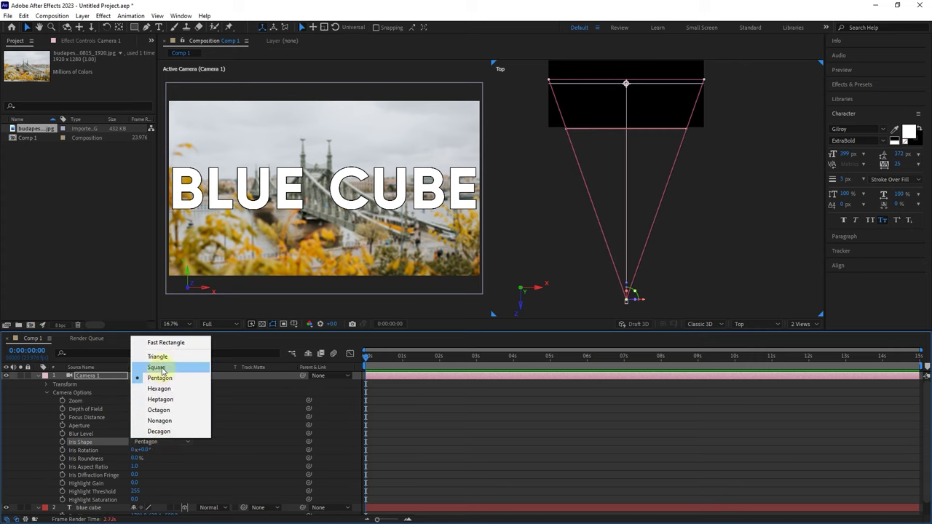
click(162, 369)
click(156, 442)
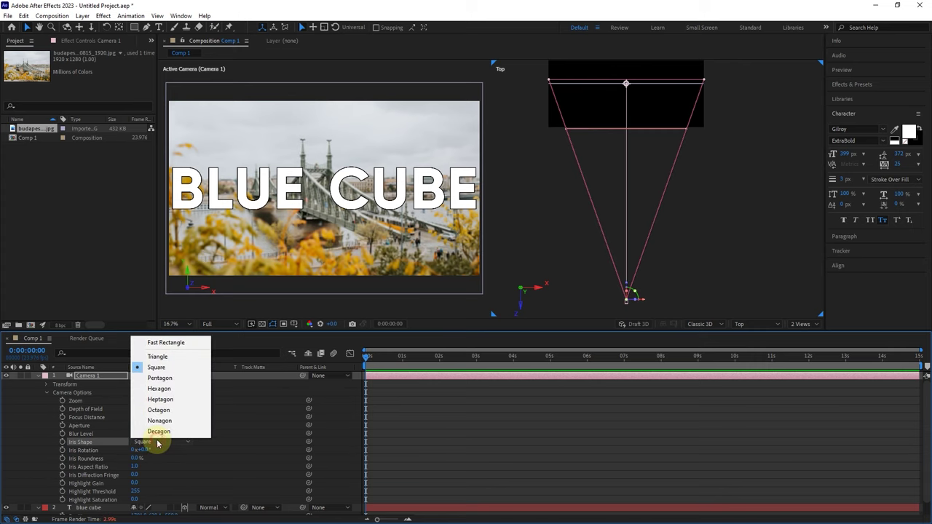
- Set the iris shape back to Fast Rectangle and collapse Camera 1's properties
click(163, 336)
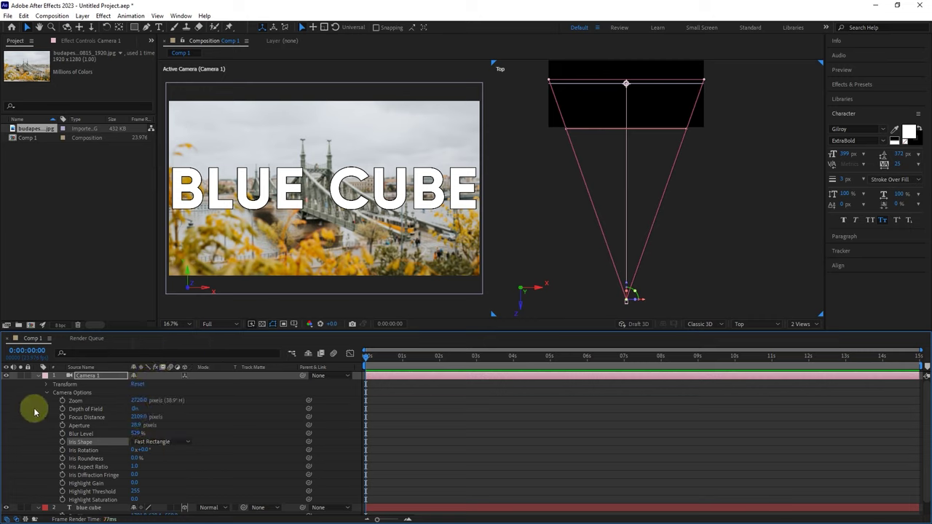
click(47, 393)
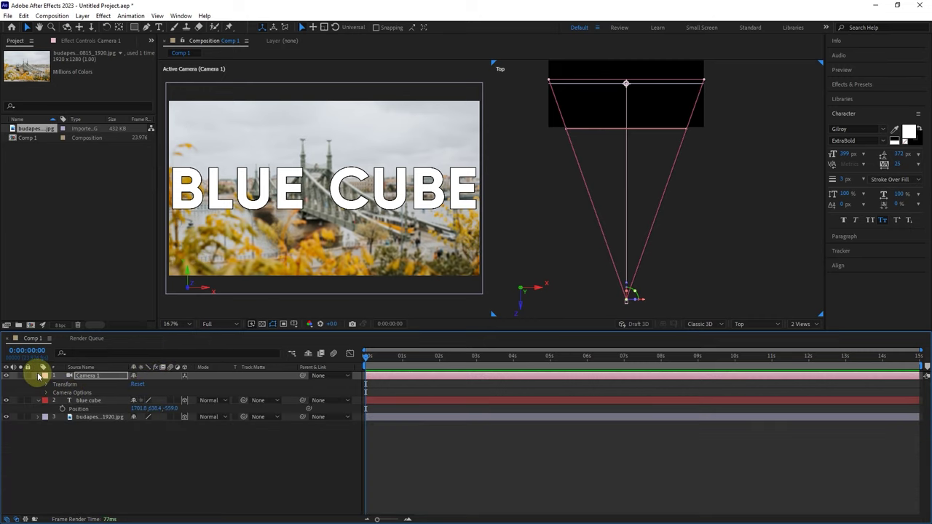
click(39, 376)
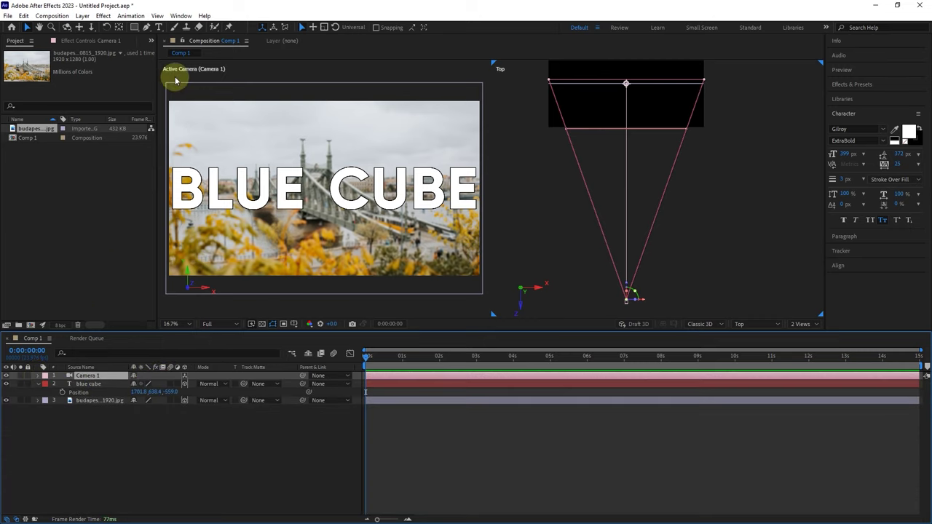
- Set Camera Wireframes to When Selected in the viewer's View Options
click(246, 41)
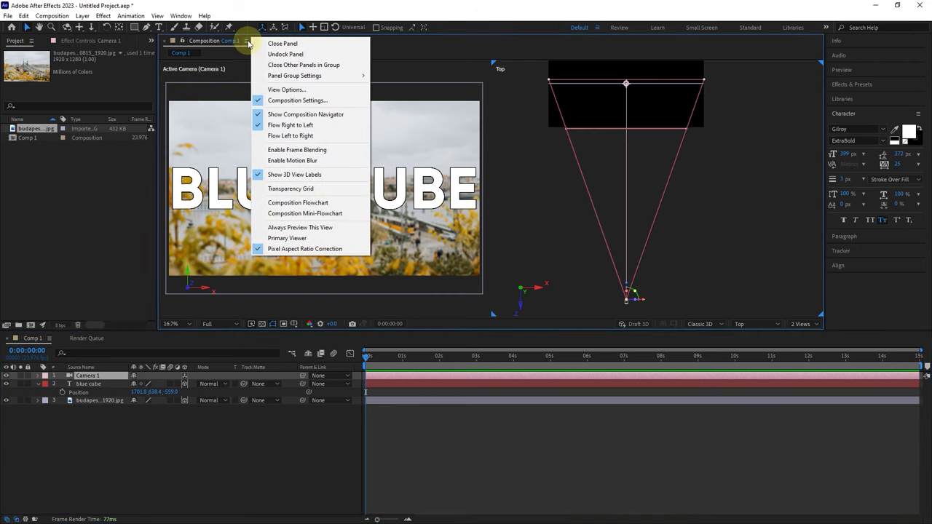
click(289, 90)
drag(459, 195, 452, 137)
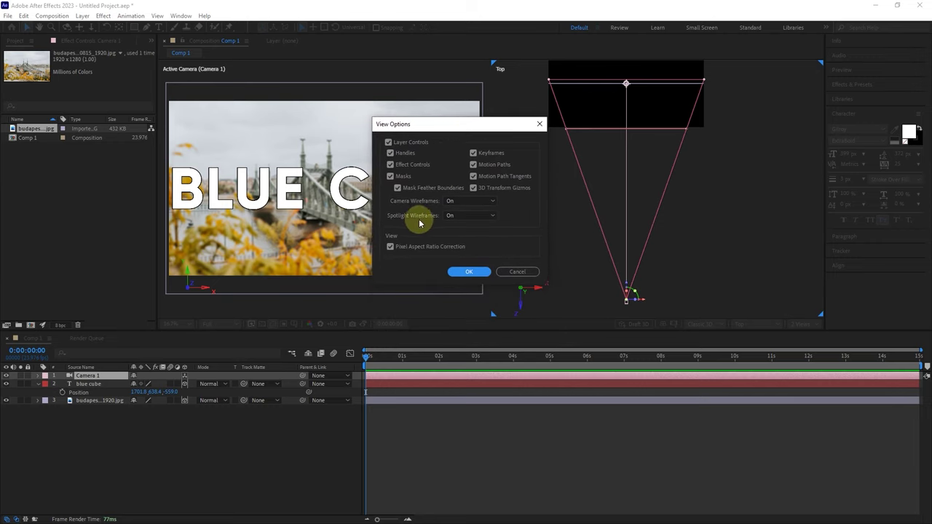
click(458, 201)
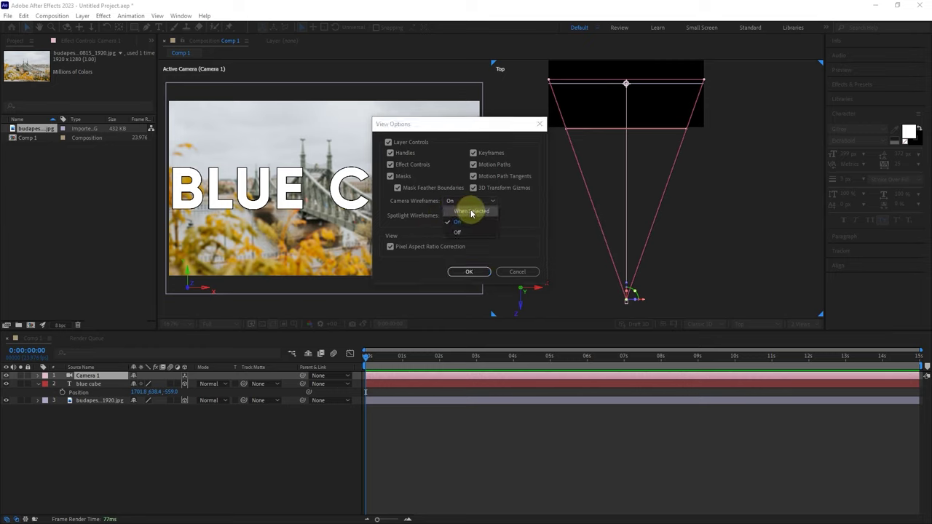
click(473, 211)
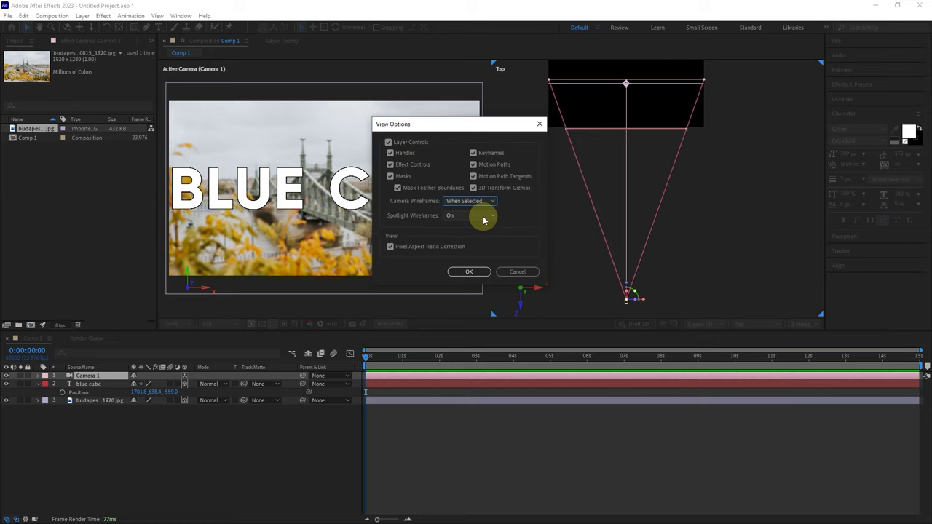
click(471, 271)
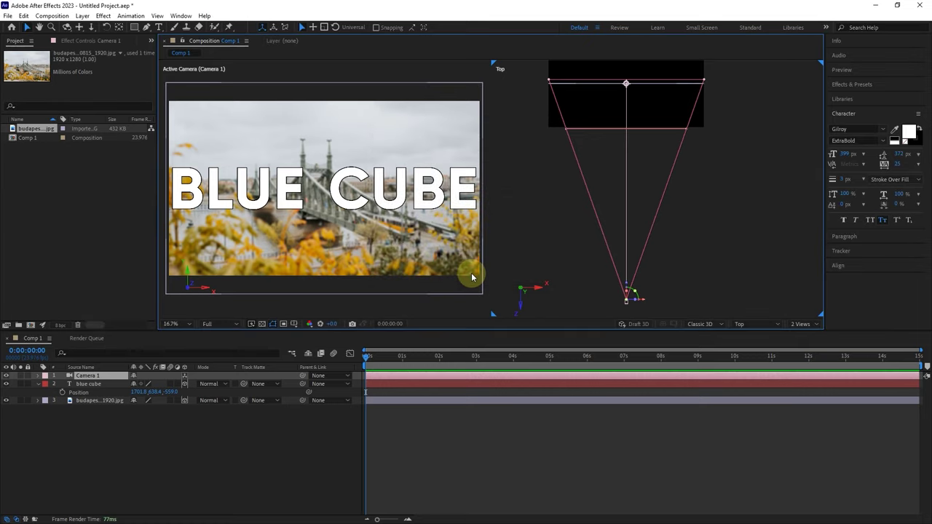
- Select the BLUE CUBE text and the camera in turn to confirm the wireframe shows only when selected
click(91, 384)
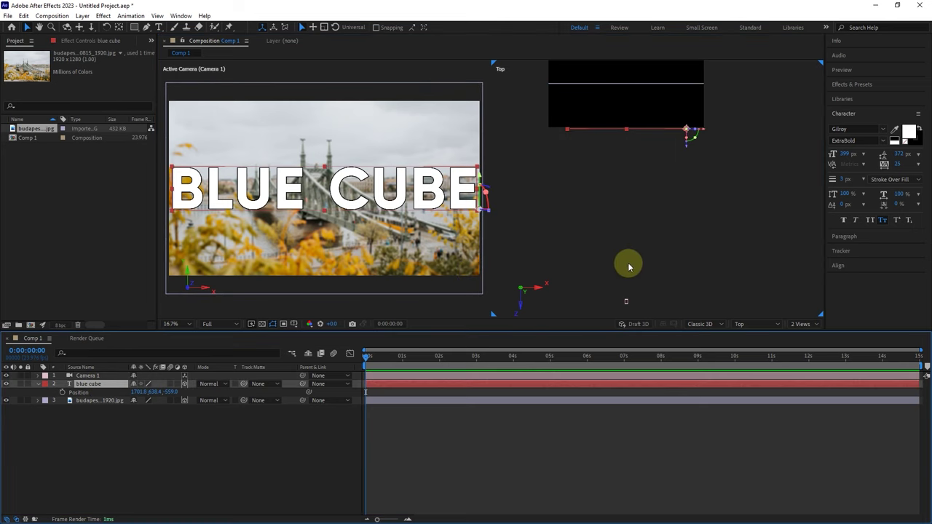
click(91, 375)
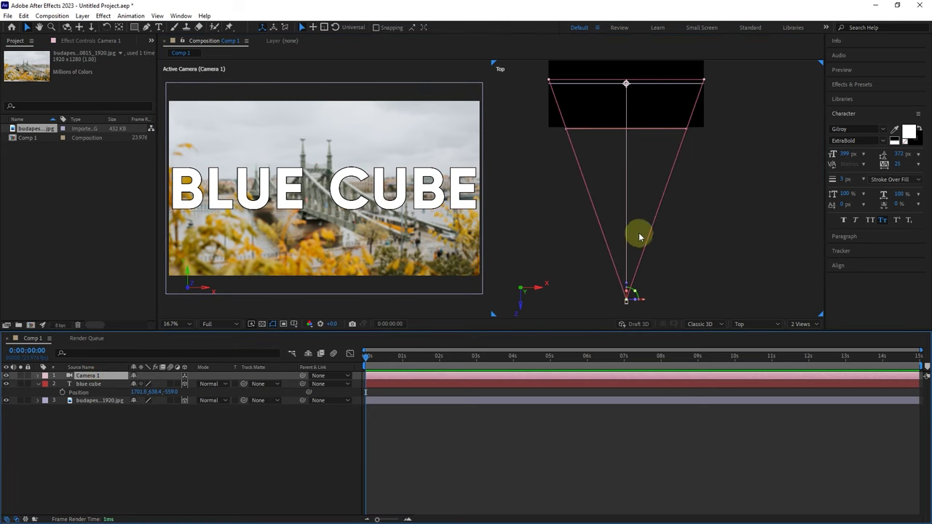
click(91, 384)
- Reopen Camera 1's settings and confirm them with Depth of Field enabled
click(91, 375)
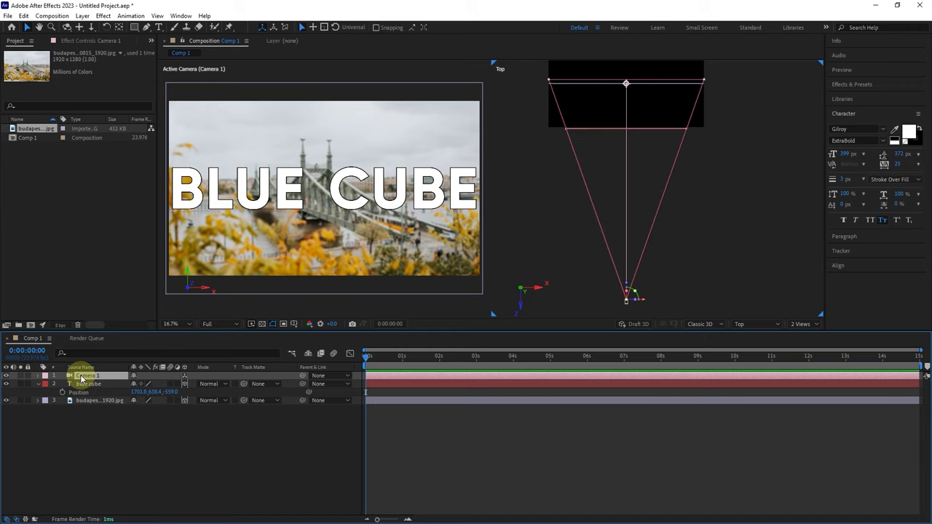
double_click(87, 375)
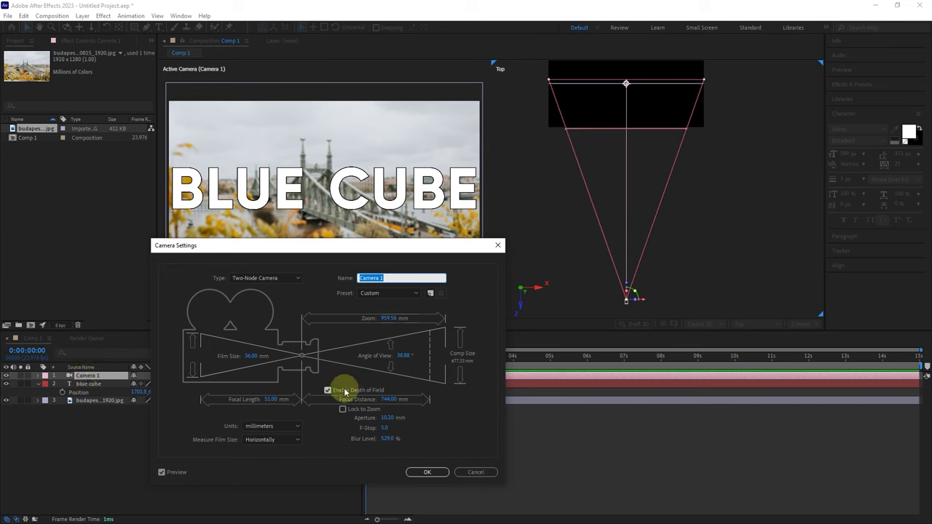
click(428, 472)
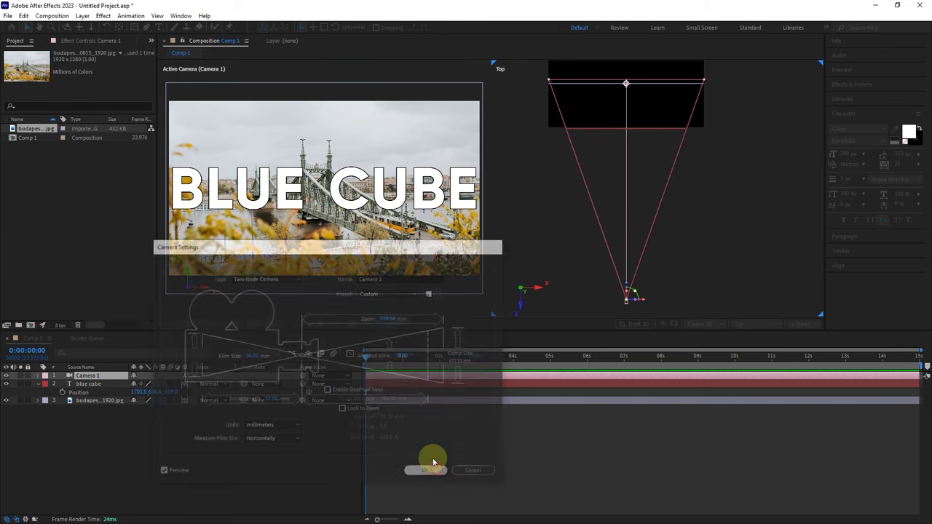
- Keyframe Camera 1's Position at 5s, end the work area at 6s, and set Z to -439.7 at 0s
click(83, 383)
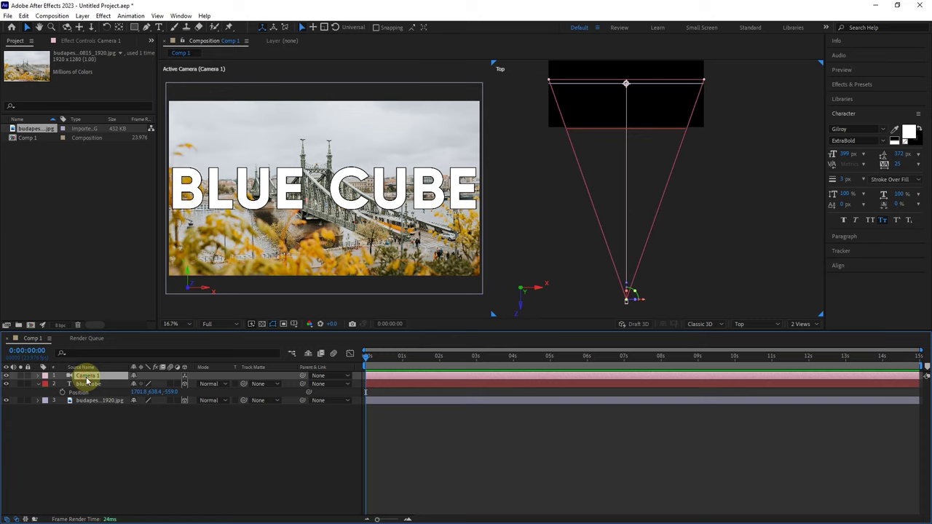
key(p)
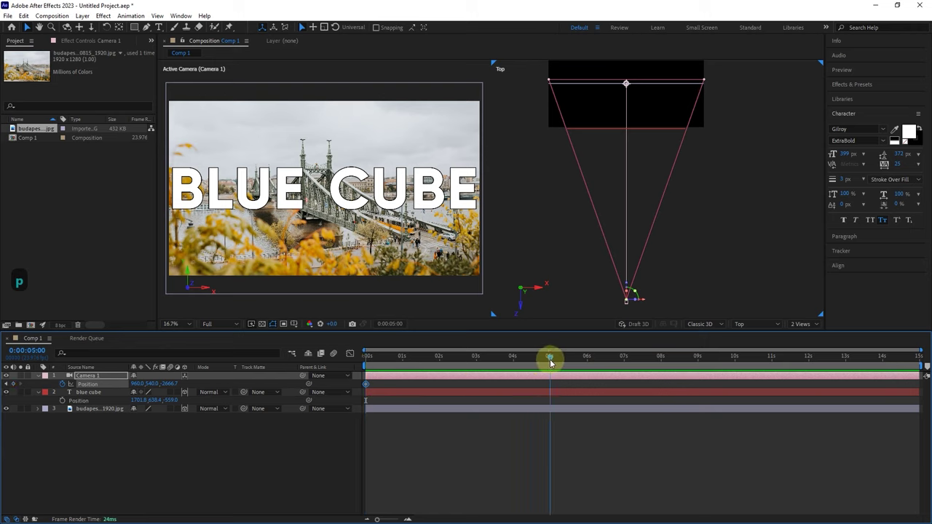
click(13, 384)
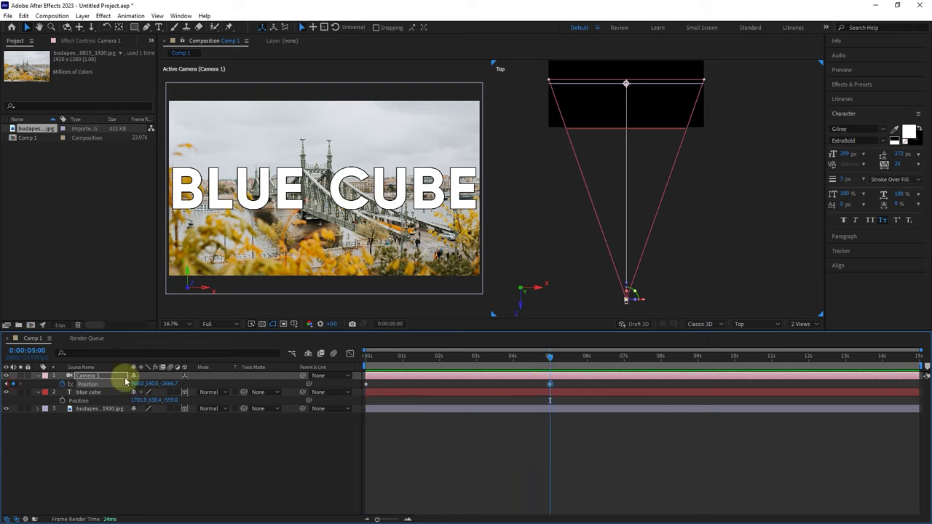
click(550, 382)
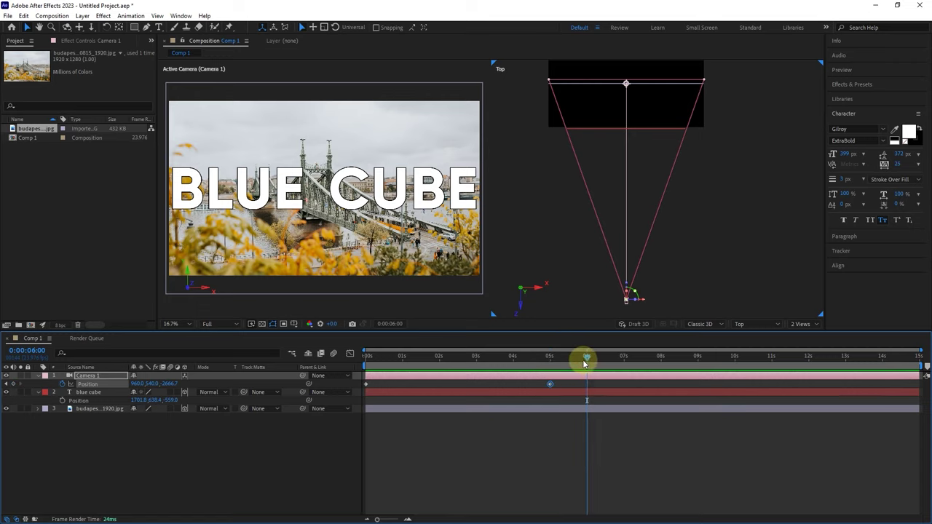
key(n)
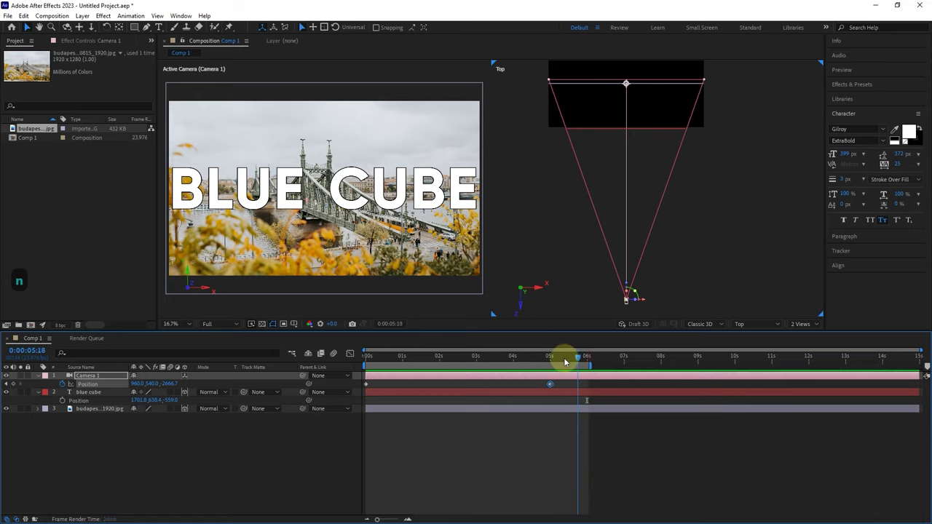
drag(574, 357, 368, 356)
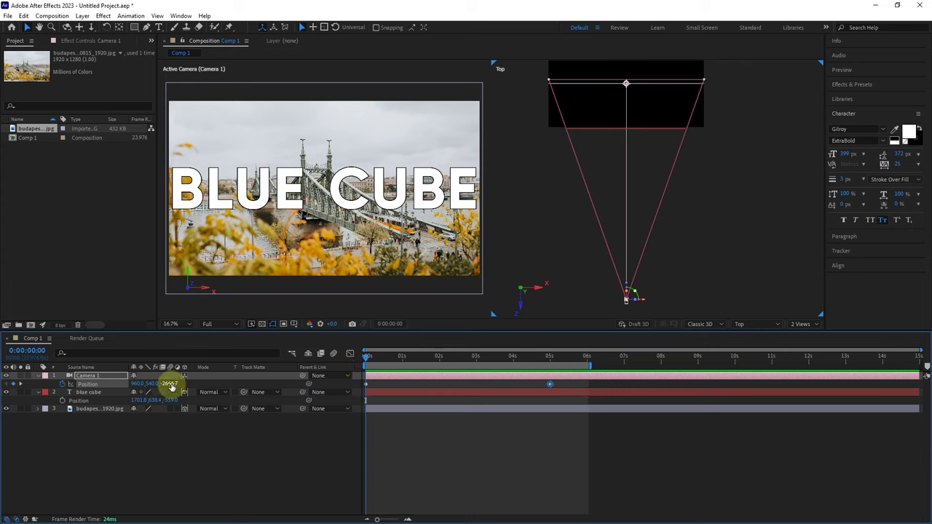
drag(171, 386, 692, 111)
drag(625, 116, 508, 187)
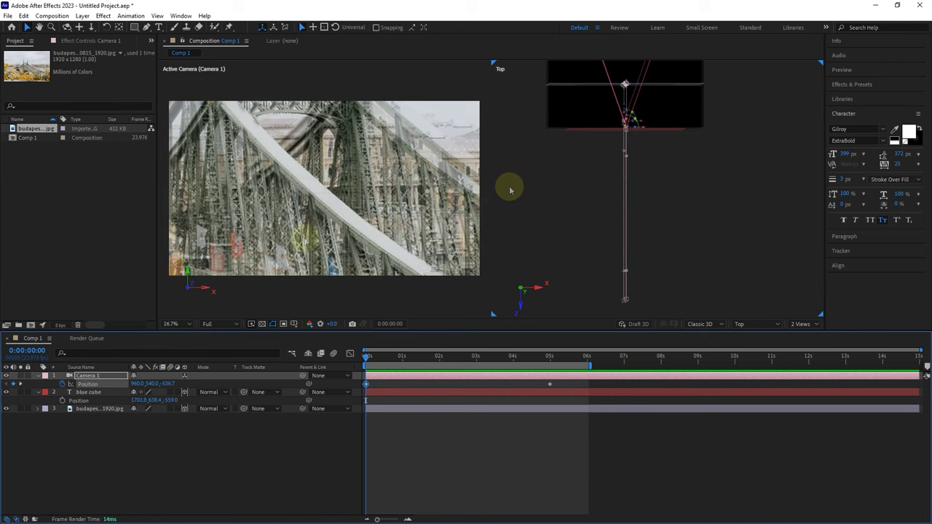
- Keyframe the bridge photo's Position at 0s and 5s, sliding X to 334 at 0s
click(38, 393)
click(89, 401)
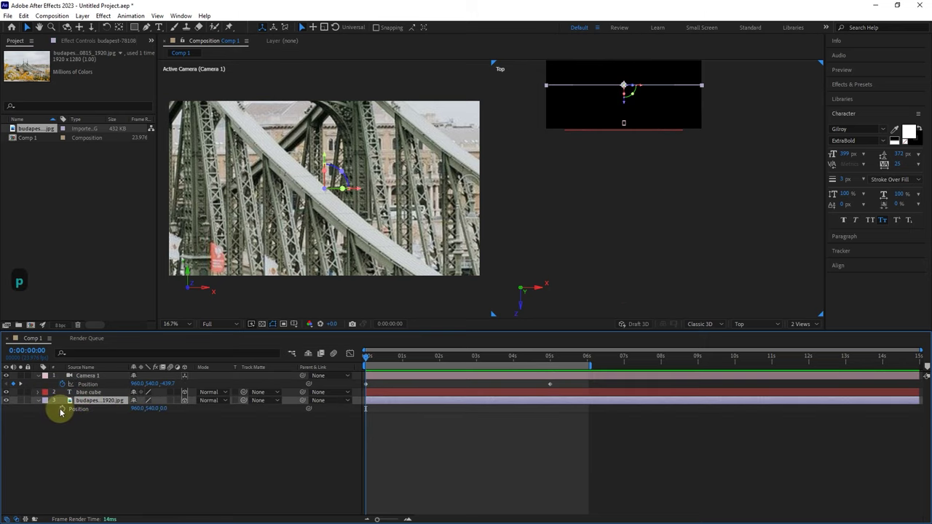
click(63, 408)
click(549, 356)
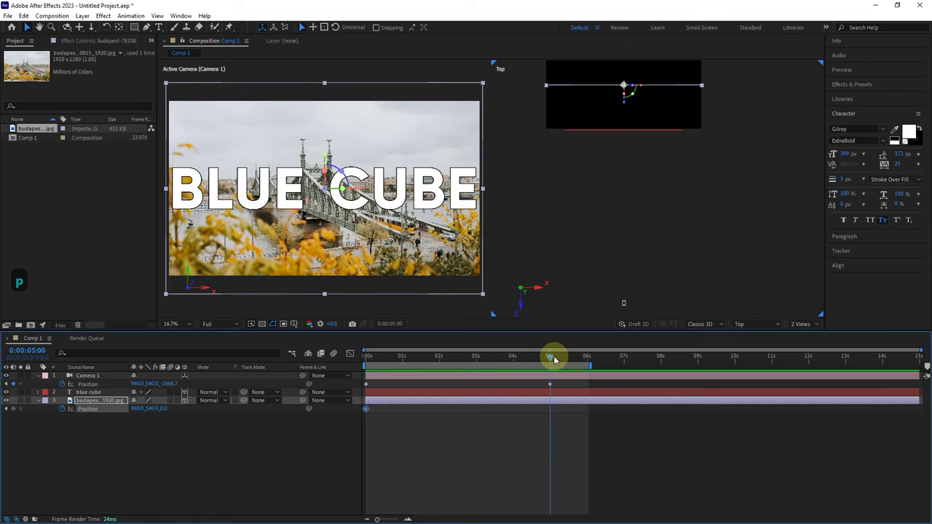
click(12, 408)
drag(551, 360, 342, 366)
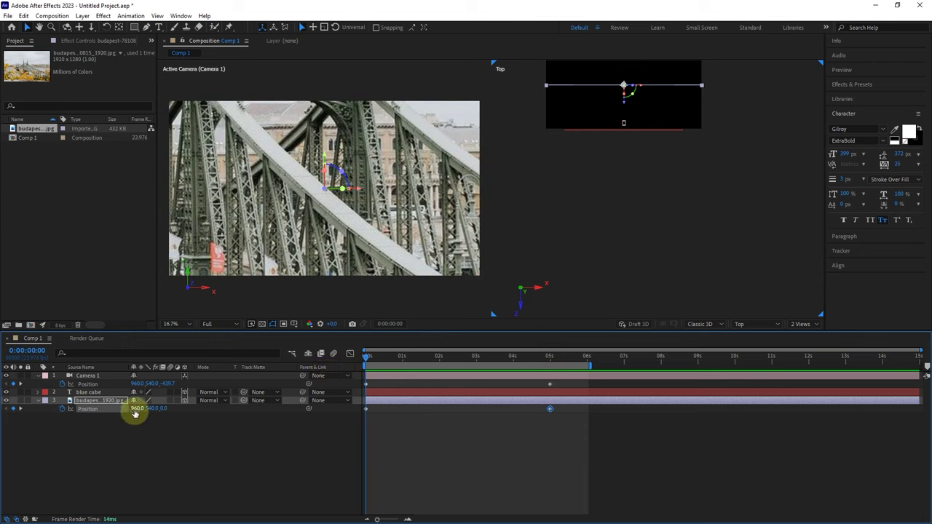
drag(135, 411, 84, 406)
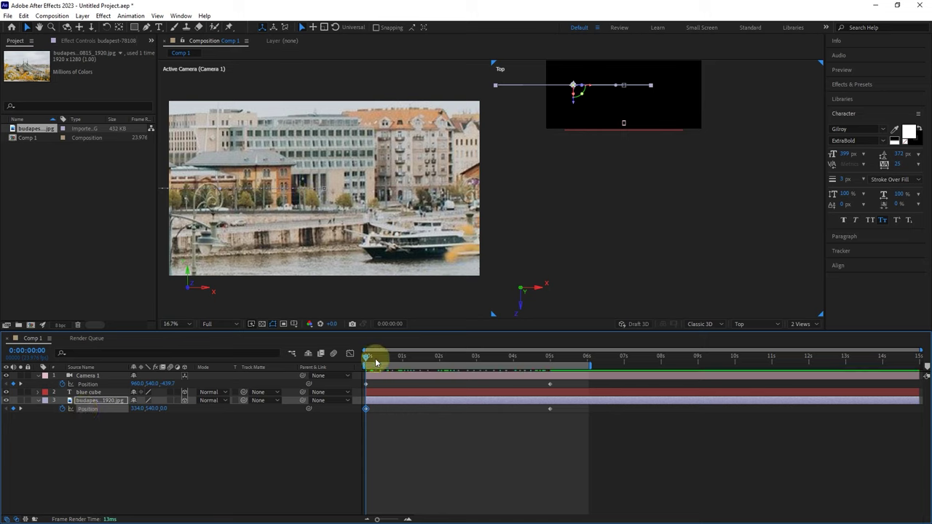
- Apply Easy Ease to all the camera and photo Position keyframes
drag(568, 386, 357, 416)
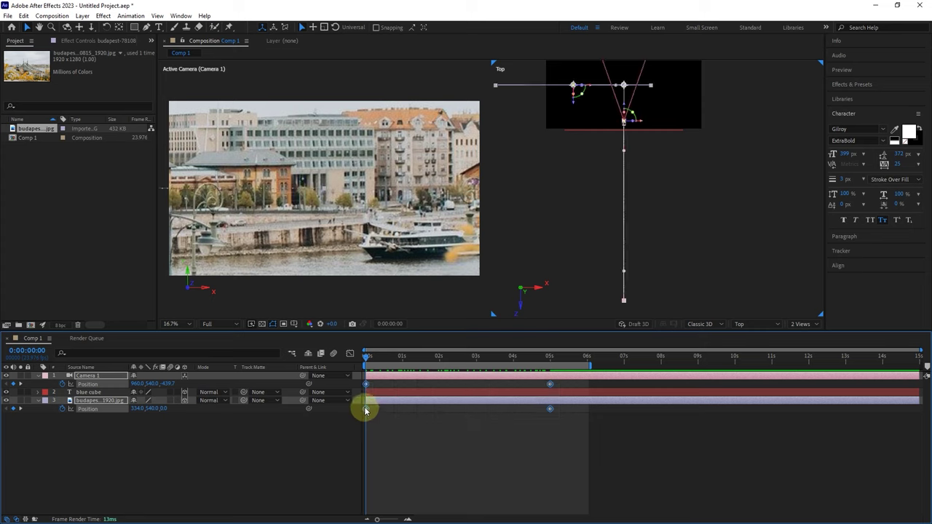
right_click(365, 410)
mouse_move(393, 401)
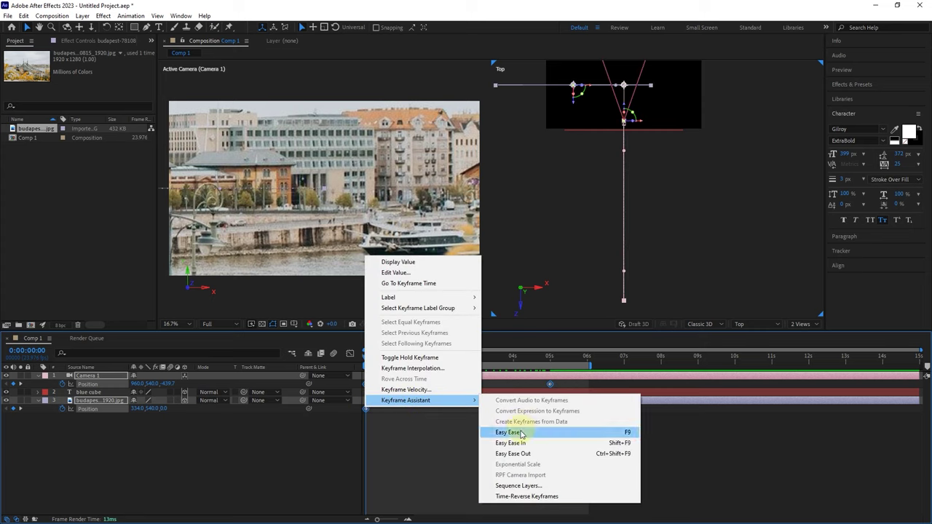
click(498, 432)
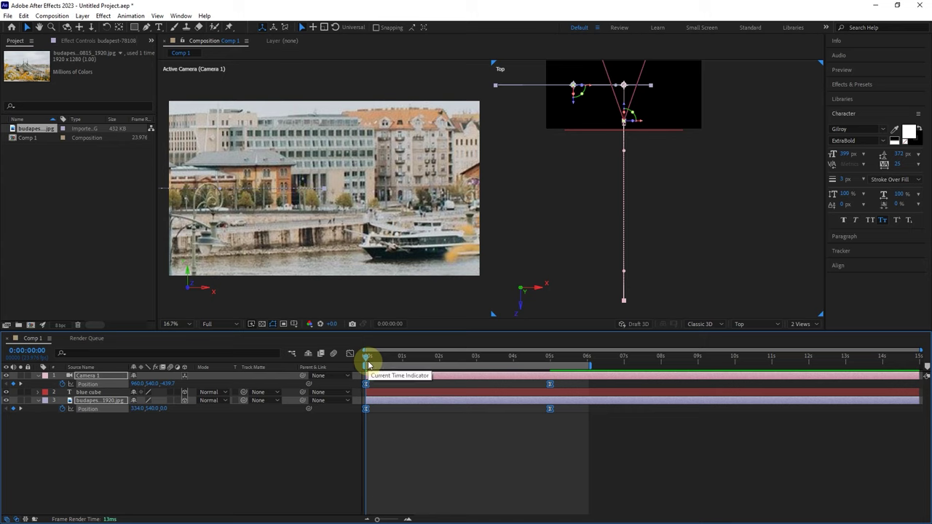
- Switch the viewer to 4 Views, back to 1 View, and set magnification to Fit
click(624, 208)
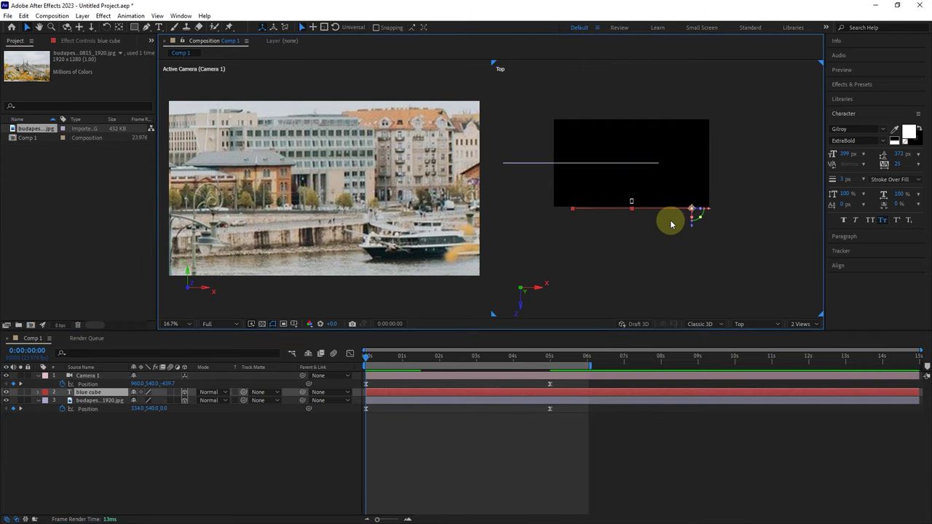
click(799, 326)
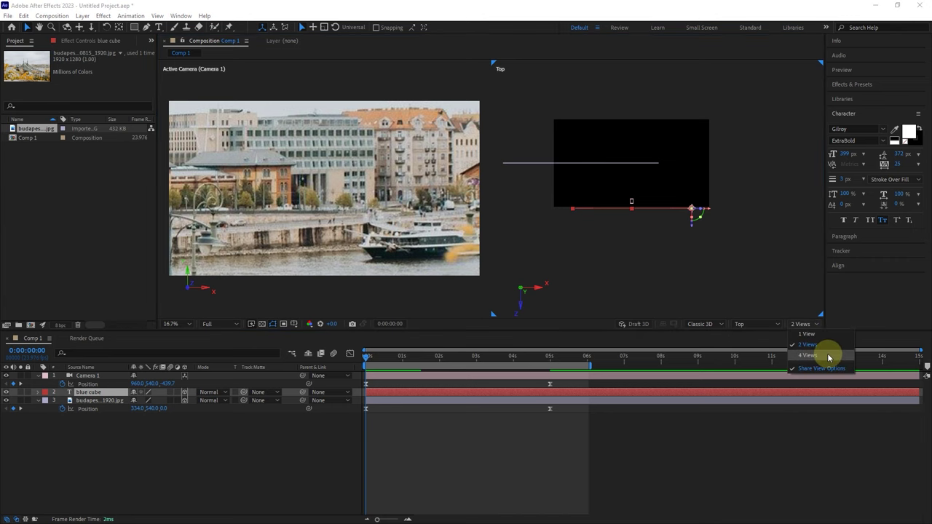
click(828, 354)
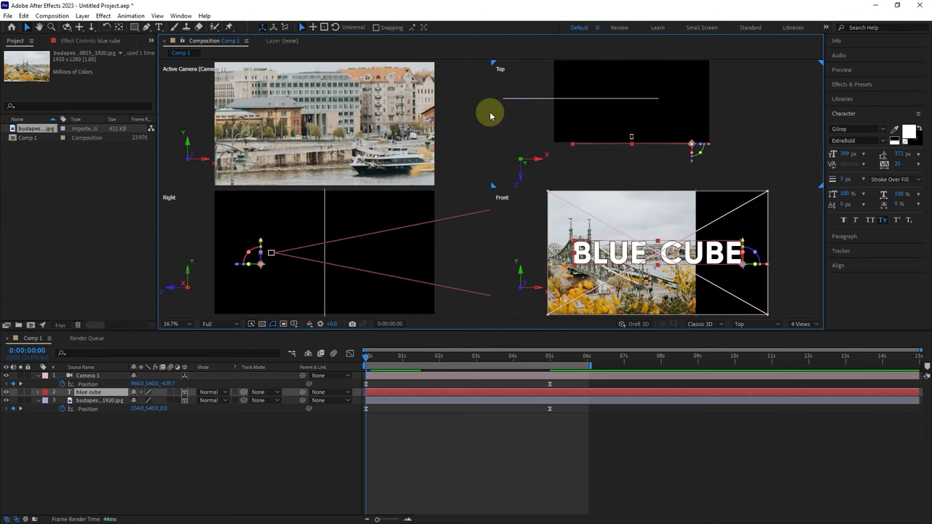
click(797, 324)
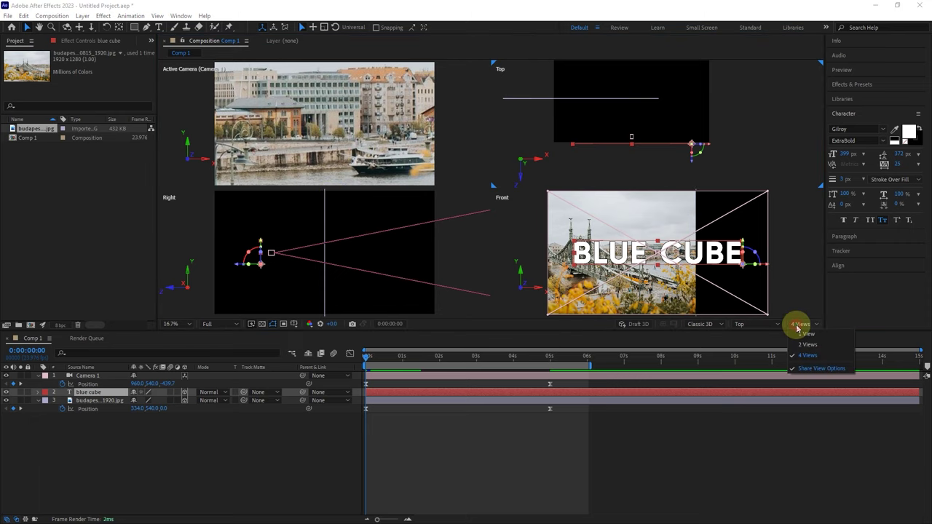
click(808, 334)
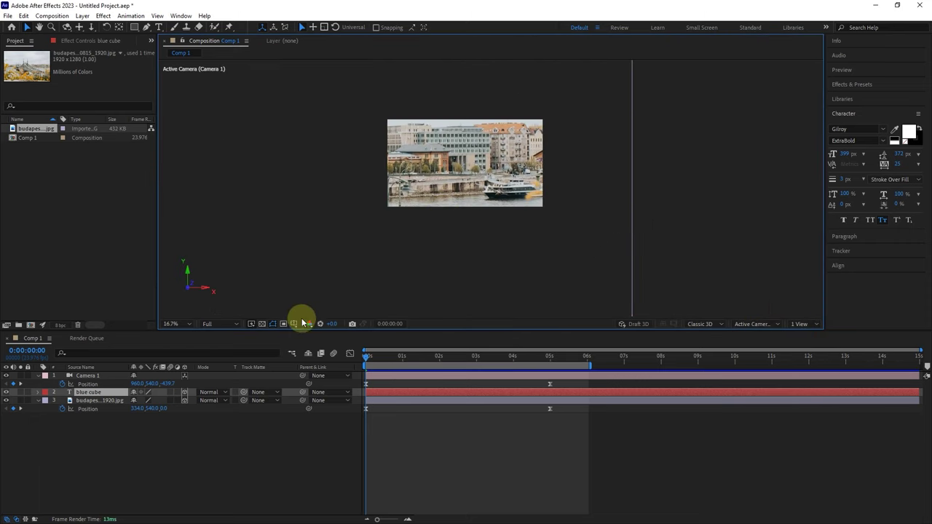
click(181, 324)
click(183, 343)
click(329, 420)
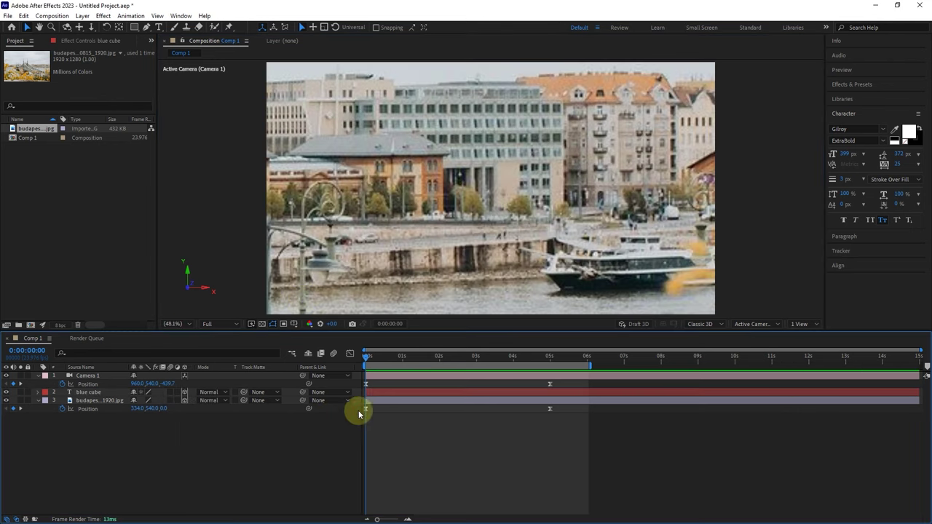
- Check the scene from Left and Custom Views 1–3, then look through Camera 1
click(748, 324)
click(748, 384)
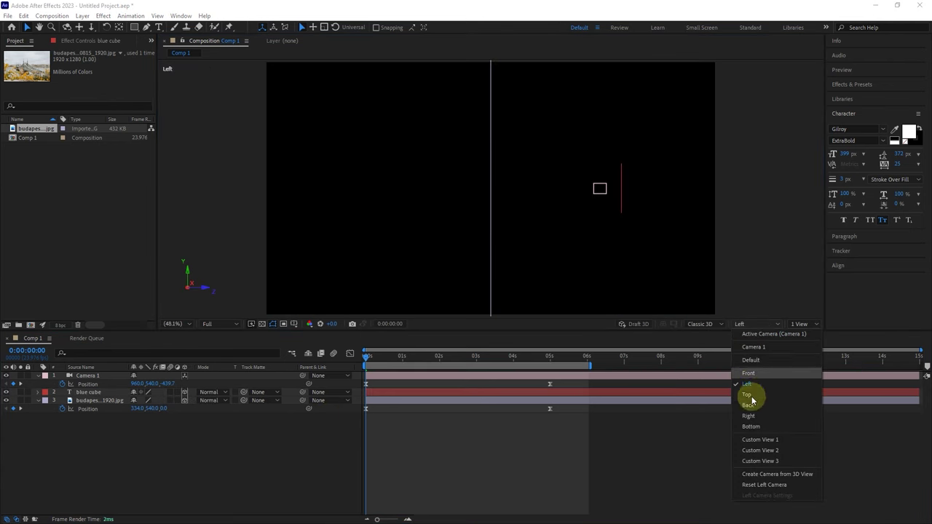
click(760, 439)
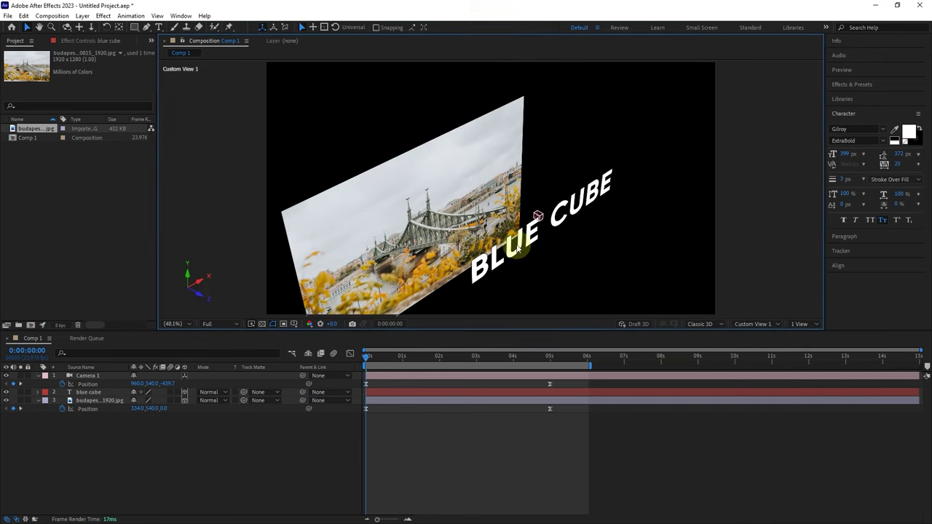
click(751, 324)
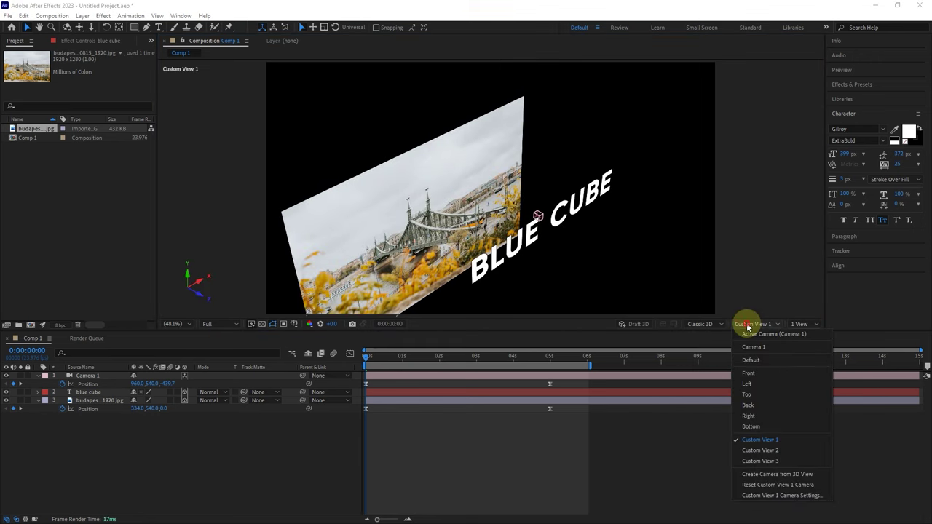
click(768, 450)
click(737, 323)
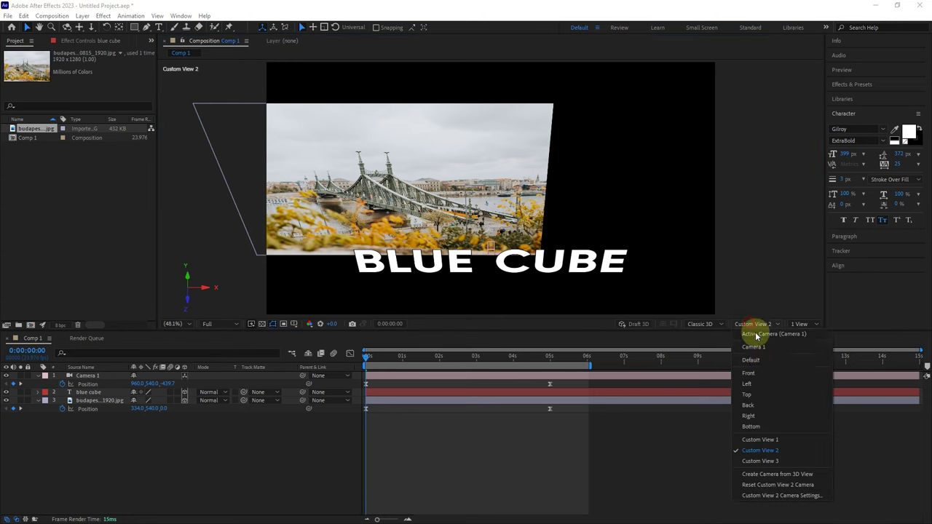
click(764, 461)
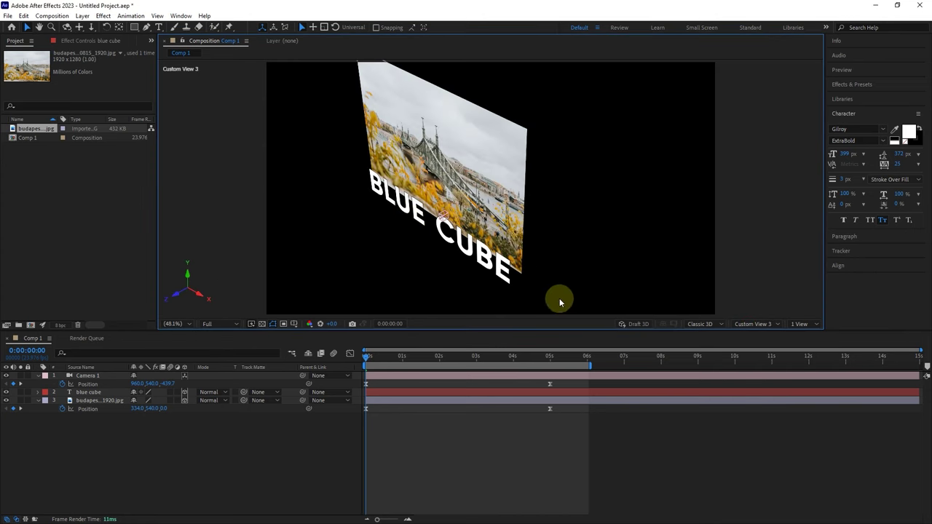
click(743, 323)
click(773, 343)
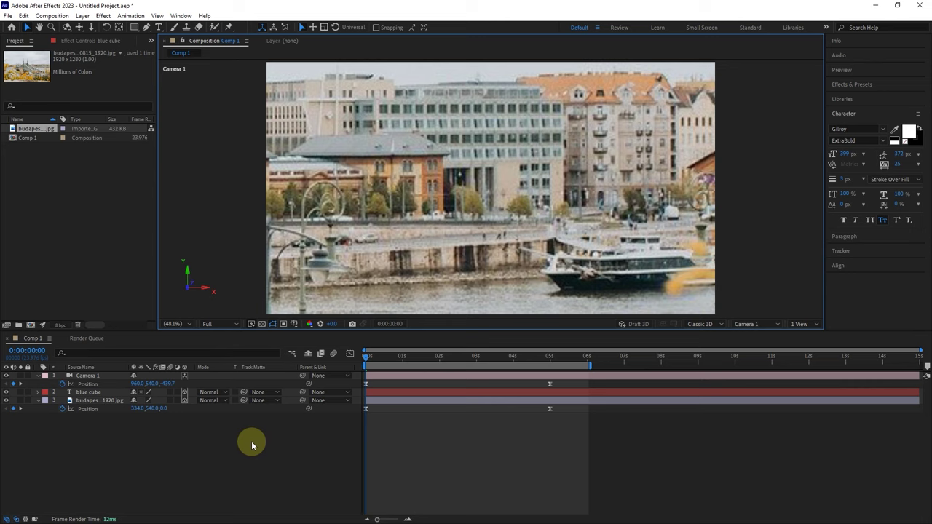
key(space)
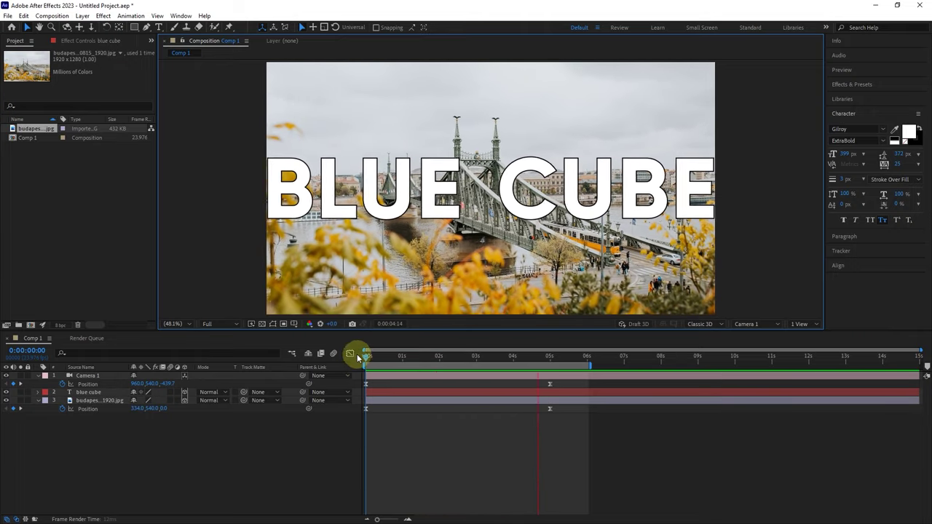
click(364, 356)
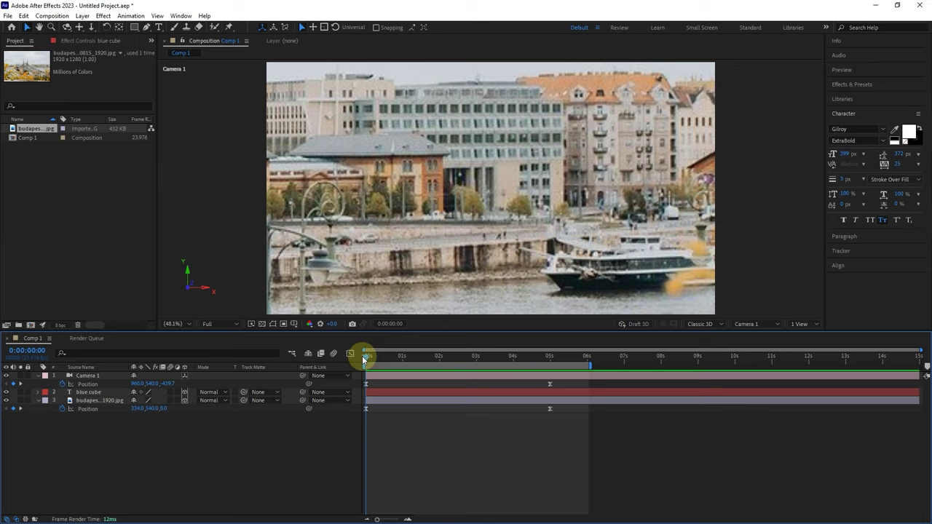